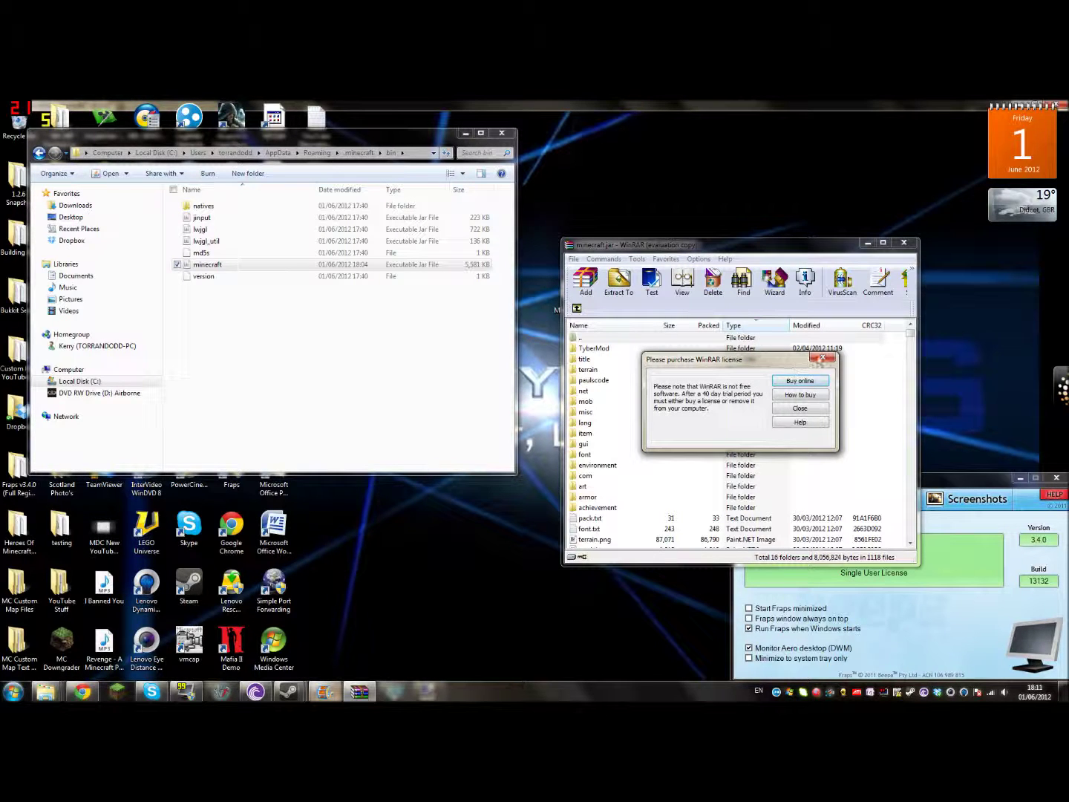
Dismiss the WinRAR licence reminder and open the TooManyItems and ModLoader archives from the desktop.
left_click(821, 359)
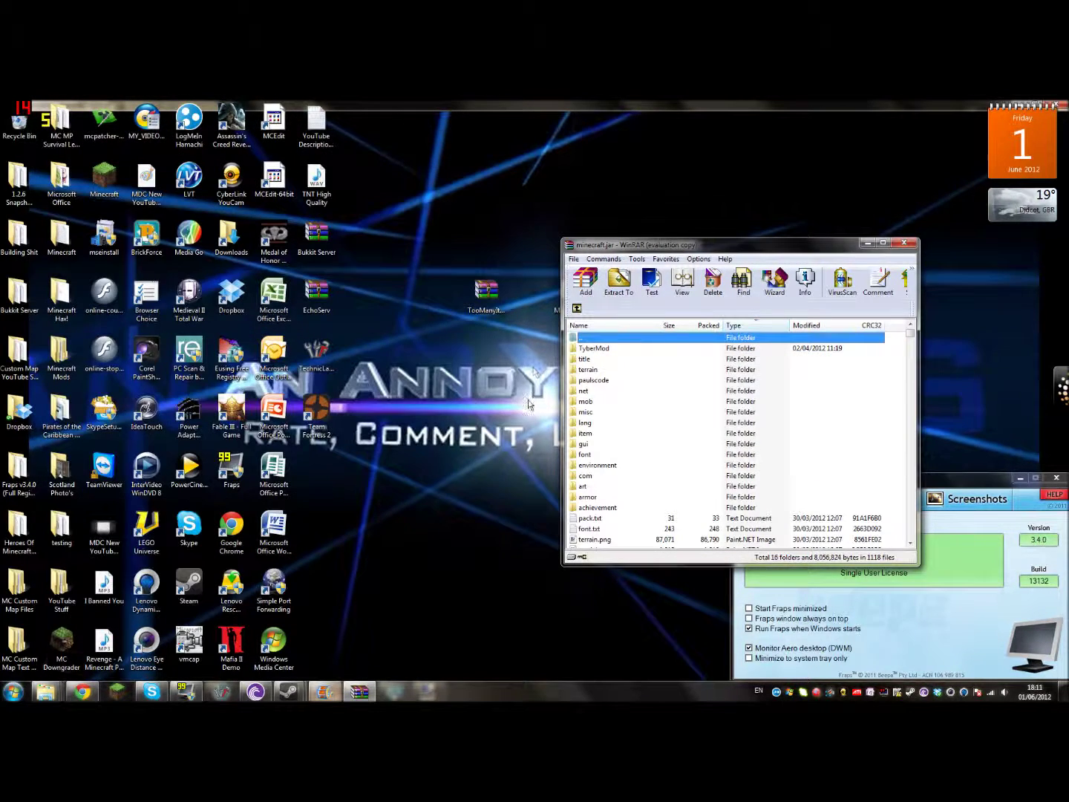
double_click(557, 308)
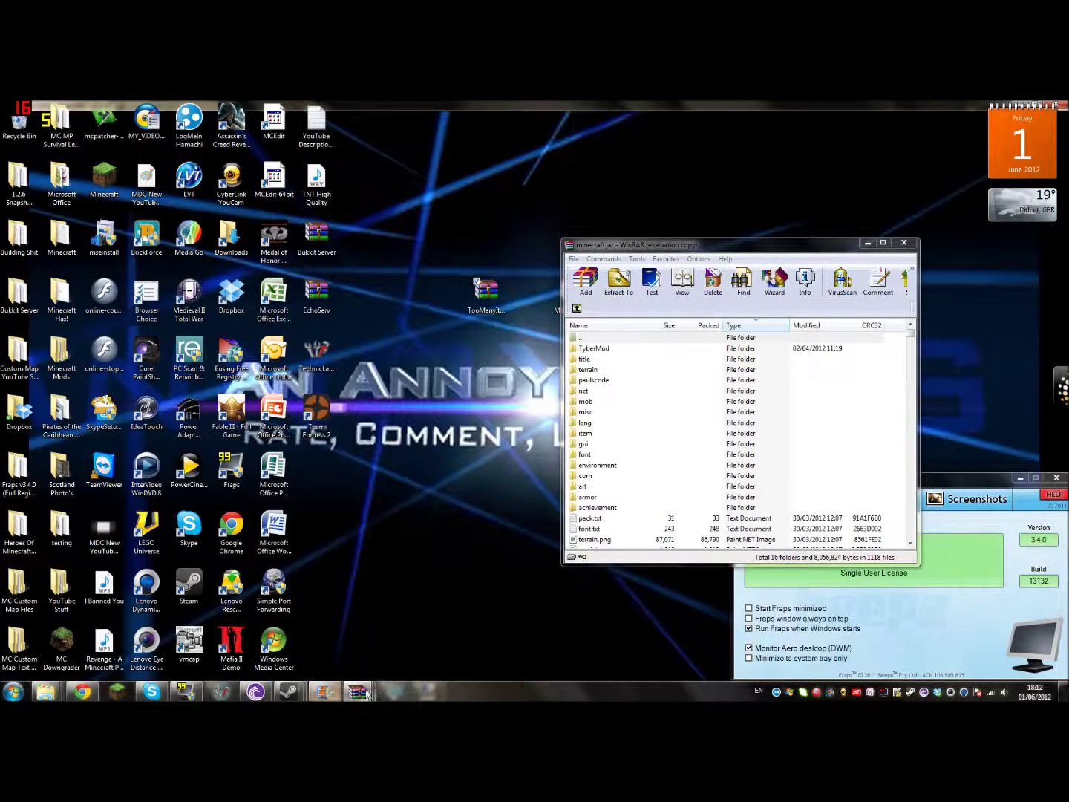
left_click(365, 691)
left_click(289, 598)
left_click(290, 603)
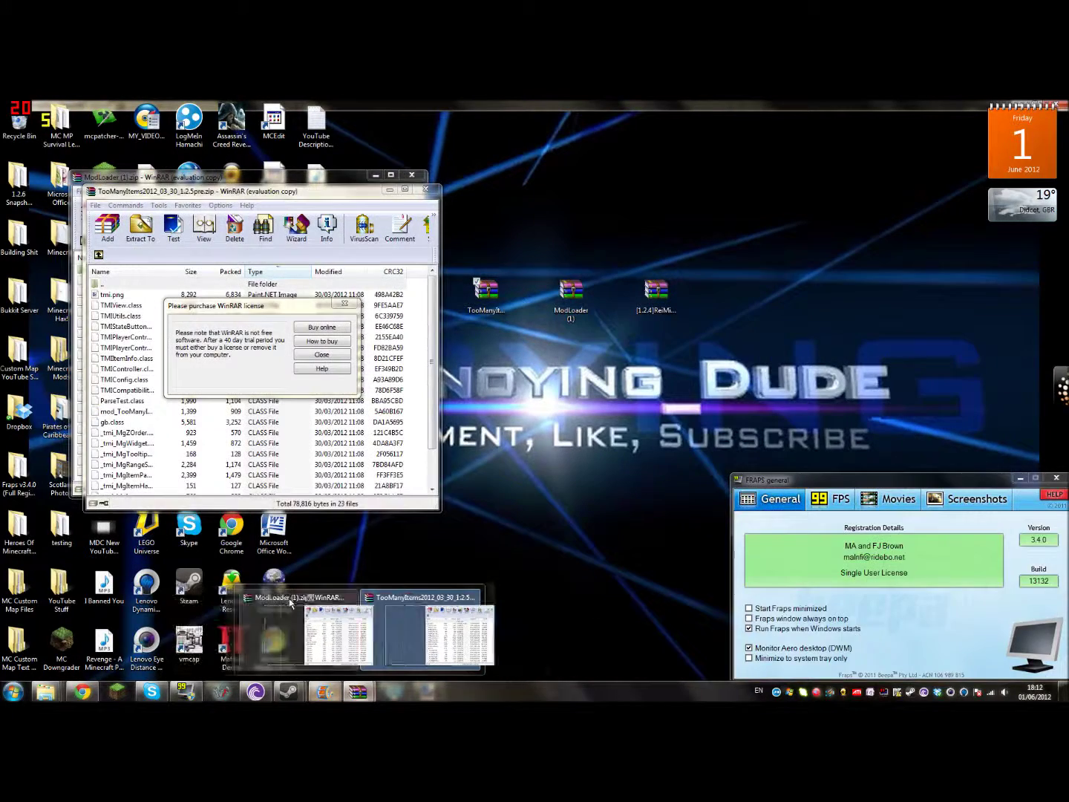
left_click(351, 599)
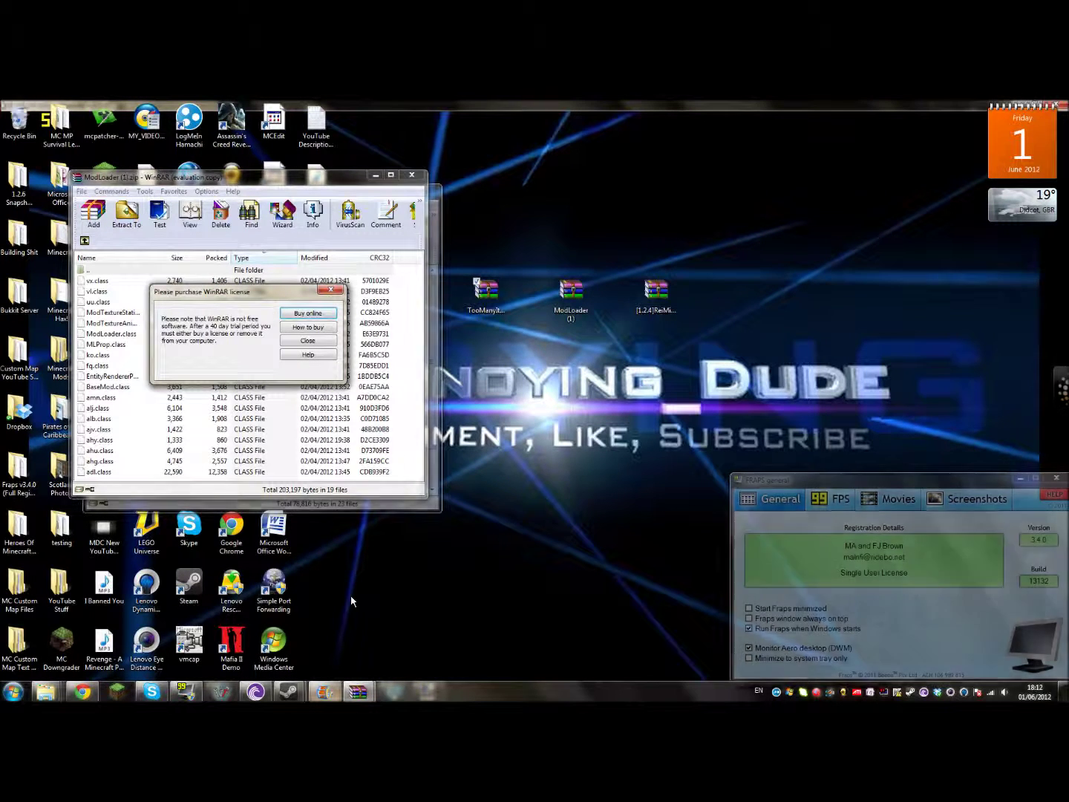
Close the ModLoader archive and dismiss the licence reminder over the TooManyItems archive.
left_click(331, 290)
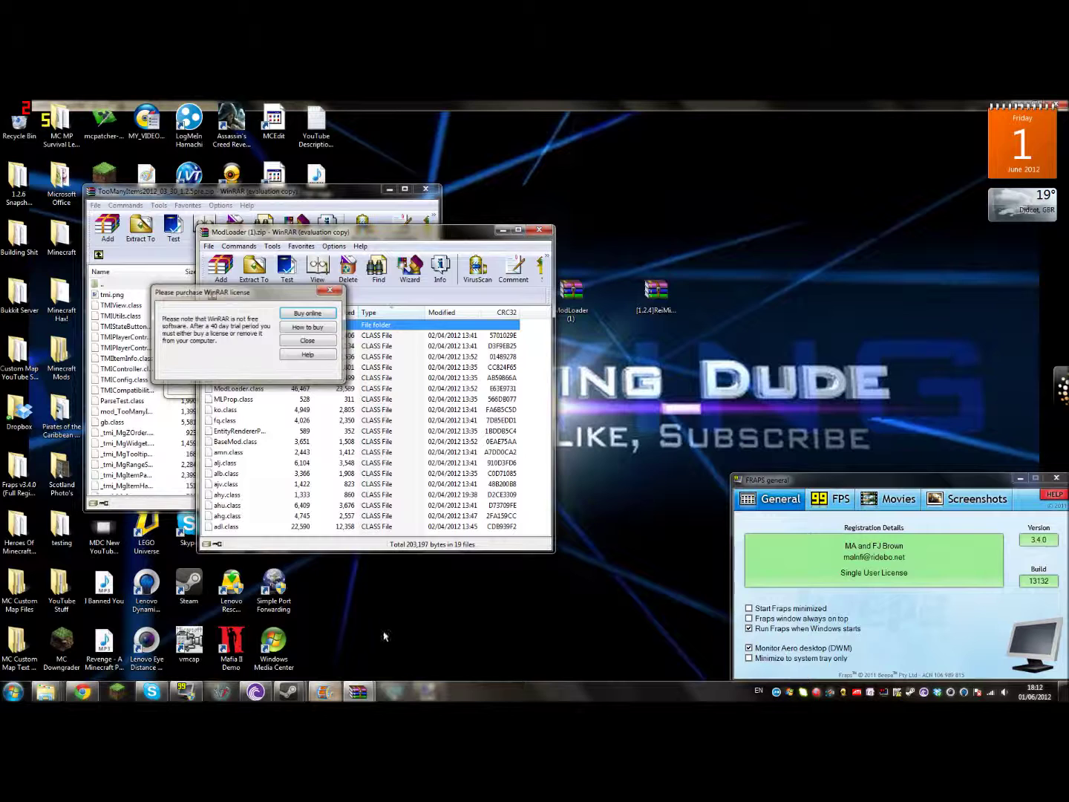
left_click(326, 289)
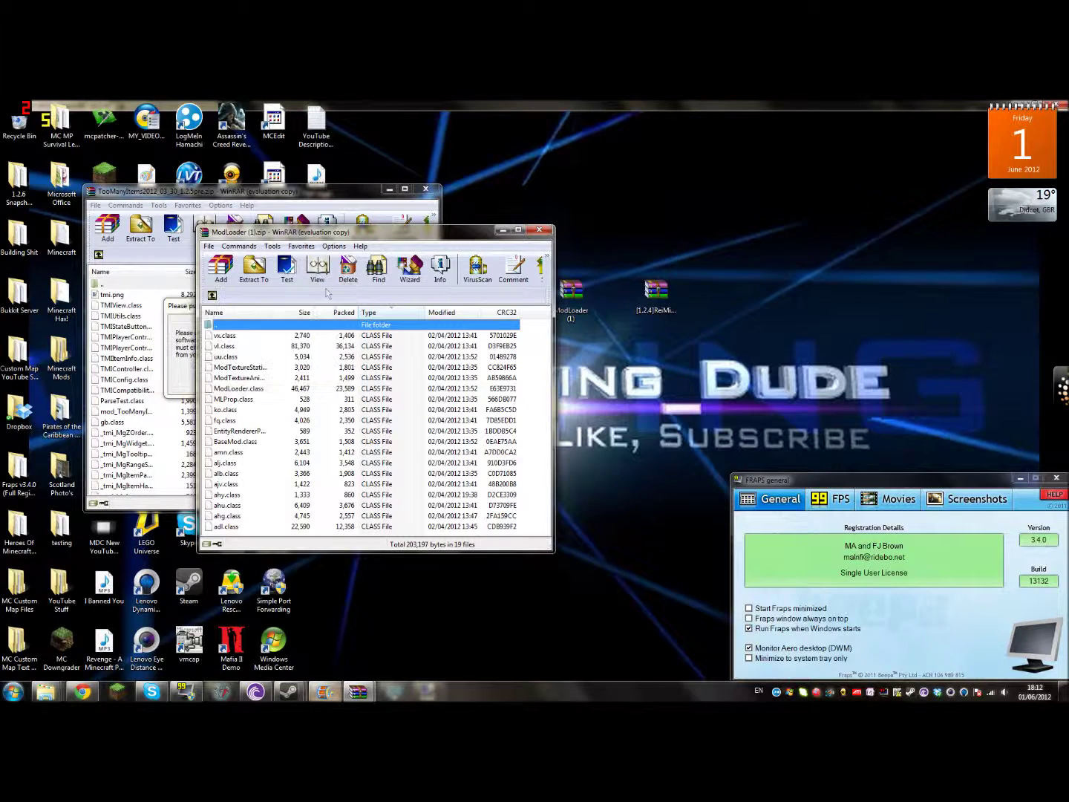
left_click(539, 232)
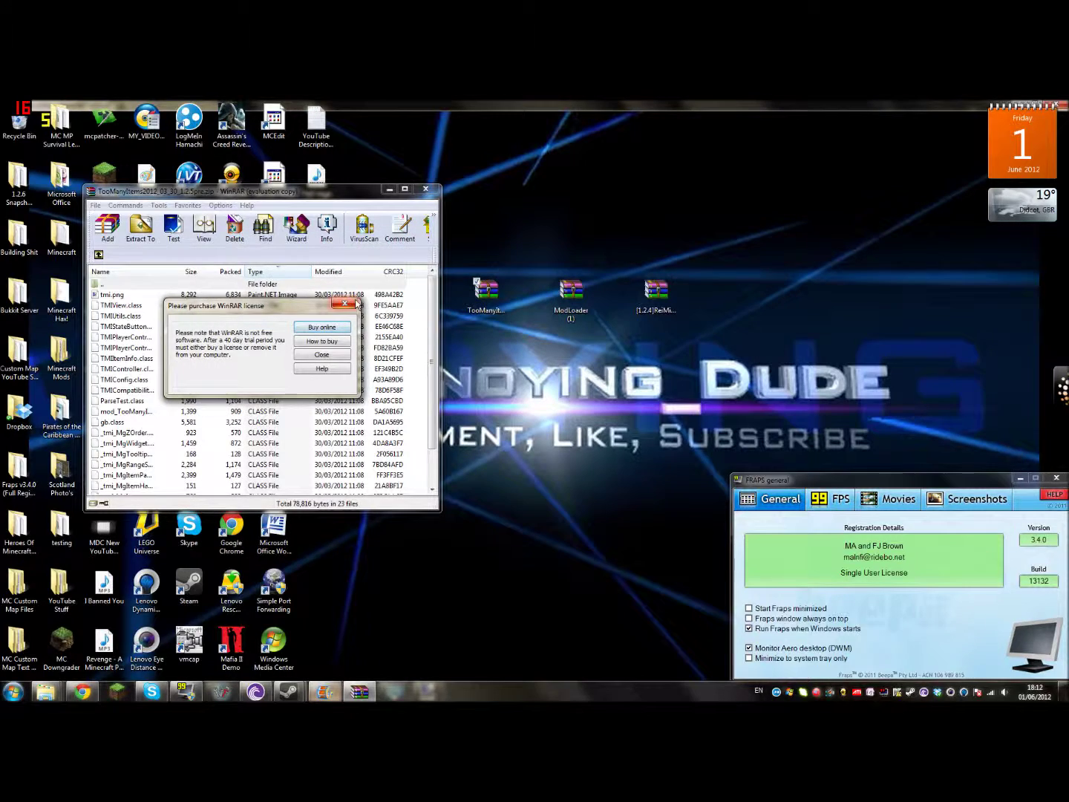
left_click(344, 303)
Open the minecraft jar from the .minecraft bin folder with WinRAR archiver and place it beside the TooManyItems archive.
left_click(13, 691)
left_click(13, 691)
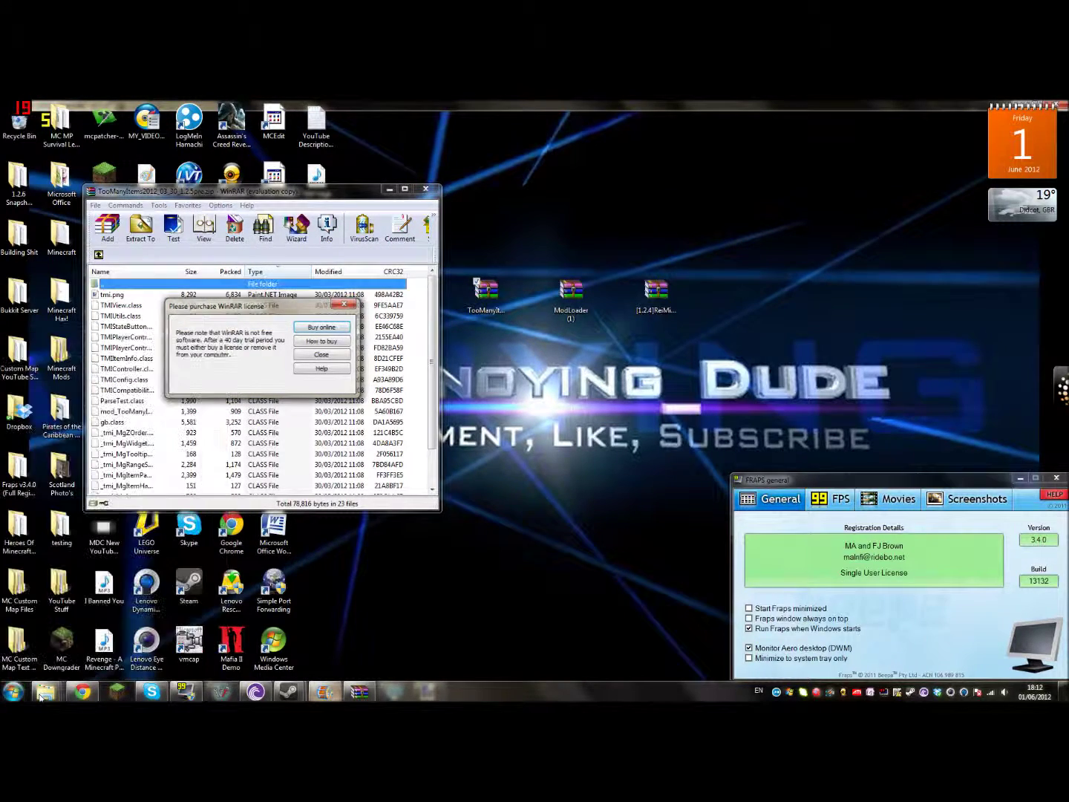
mouse_move(46, 691)
left_click(264, 634)
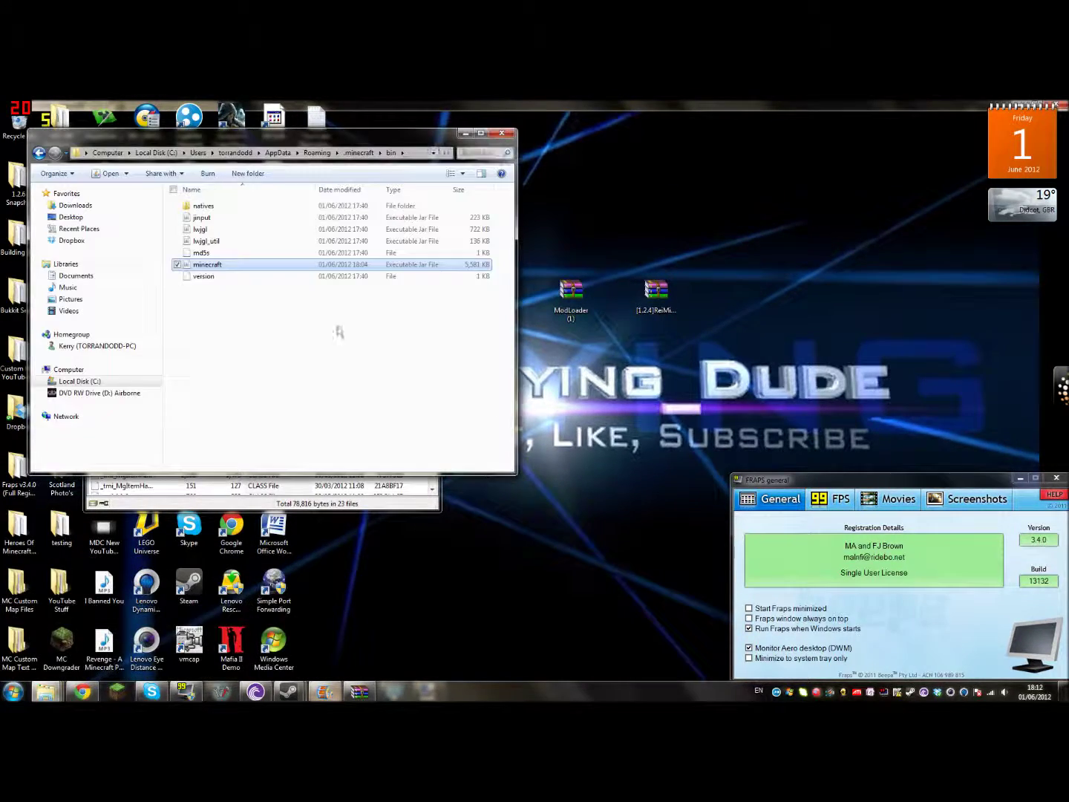
right_click(230, 270)
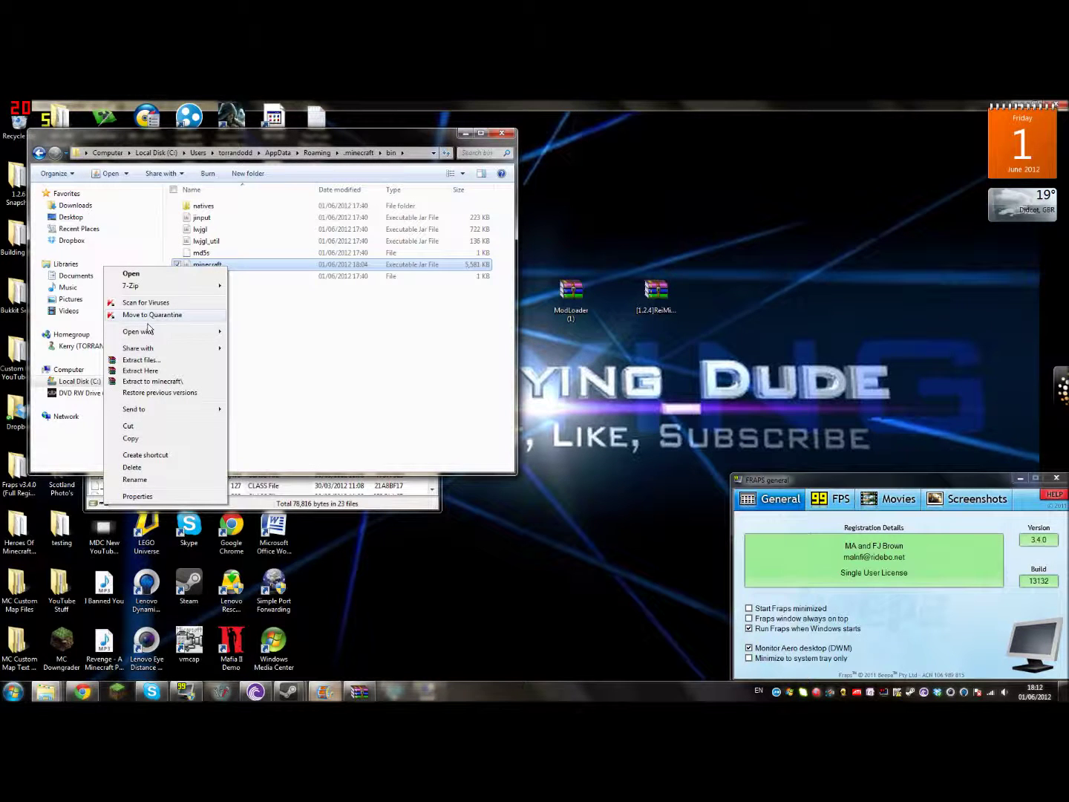
mouse_move(158, 341)
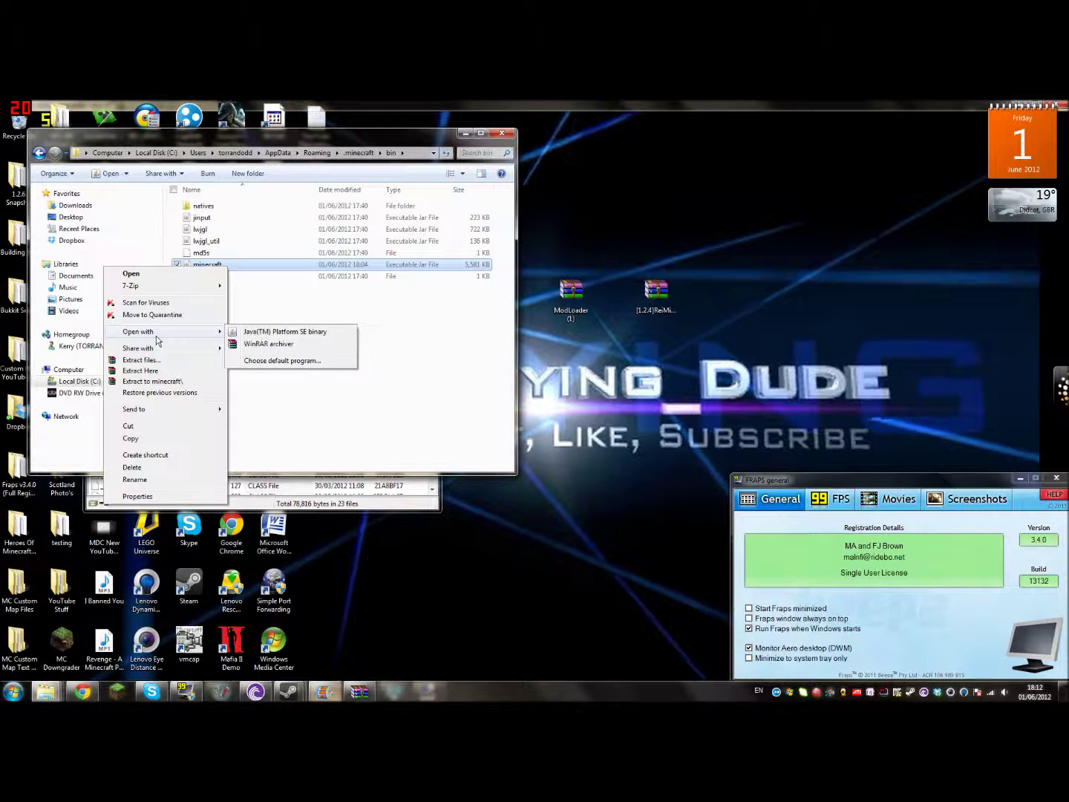
left_click(258, 345)
left_click(465, 133)
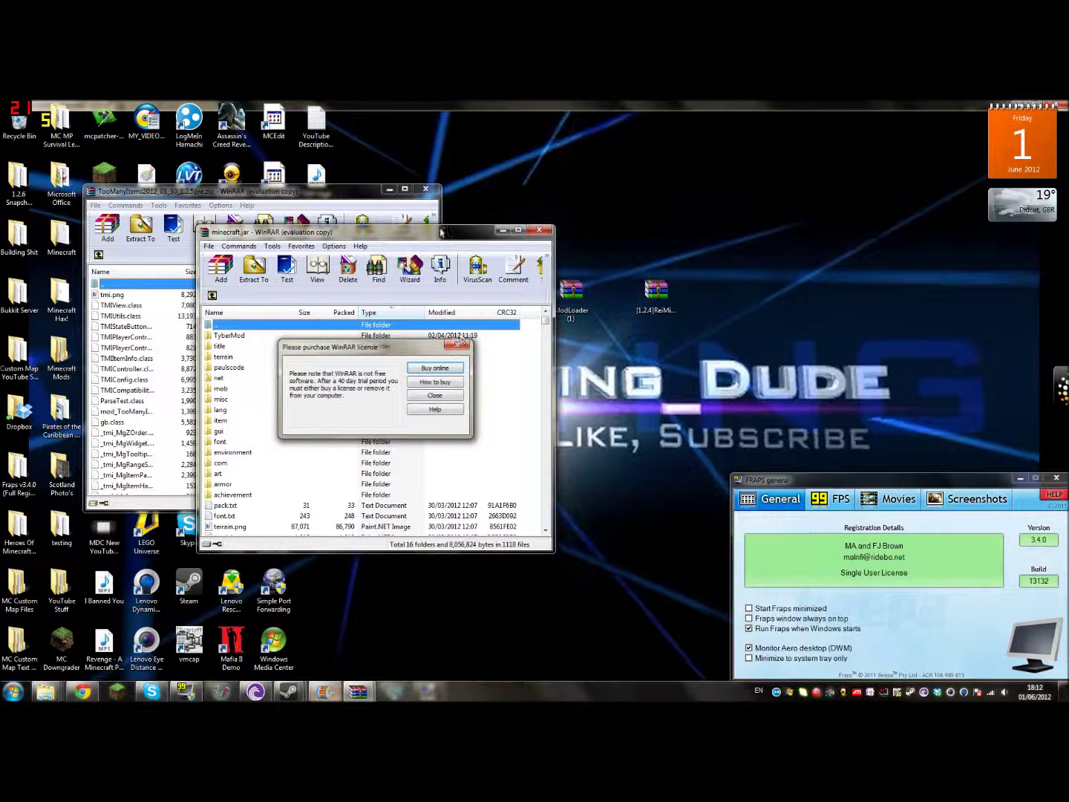
left_click_drag(441, 236, 814, 220)
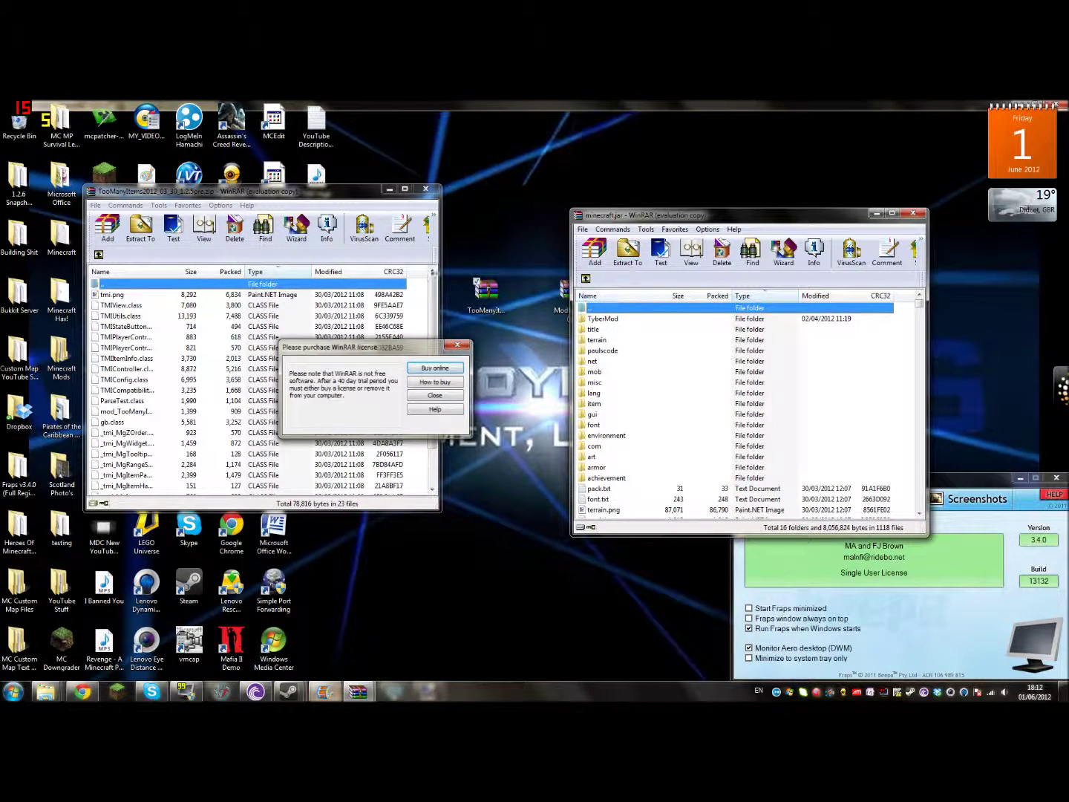
Add all files of the TooManyItems archive to minecraft.jar with the Add and replace files update mode.
left_click_drag(414, 295, 118, 499)
left_click_drag(160, 371, 911, 355)
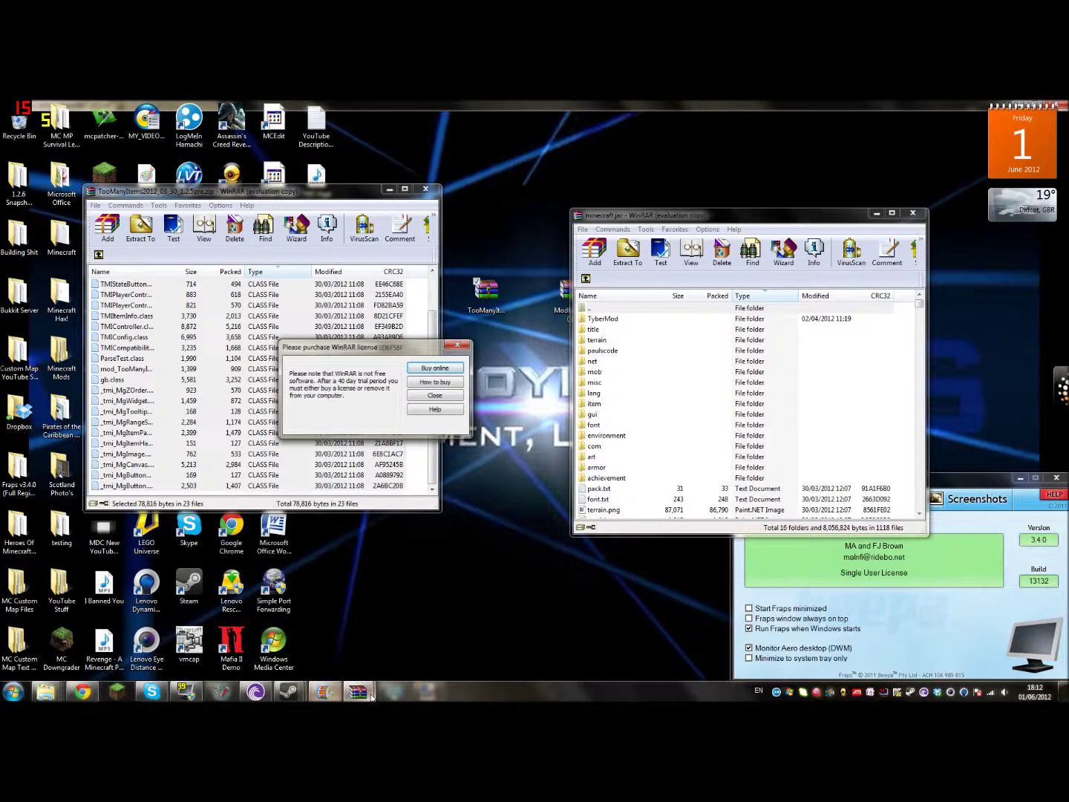
mouse_move(371, 696)
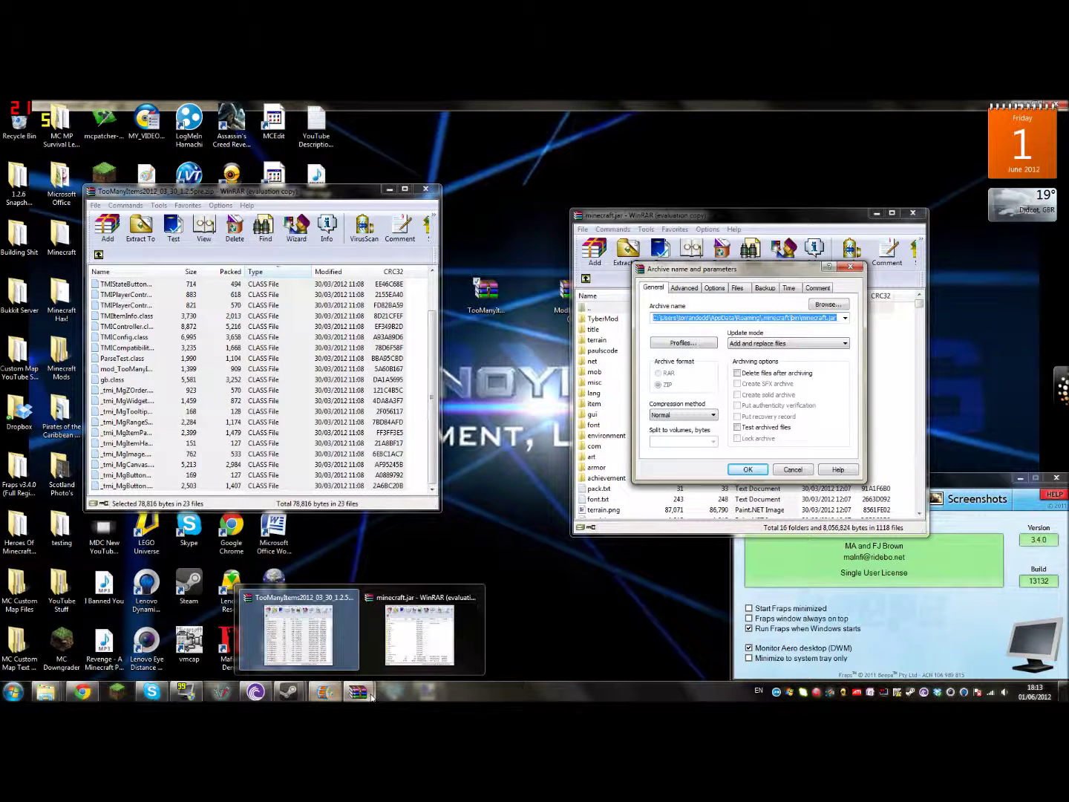
left_click(748, 471)
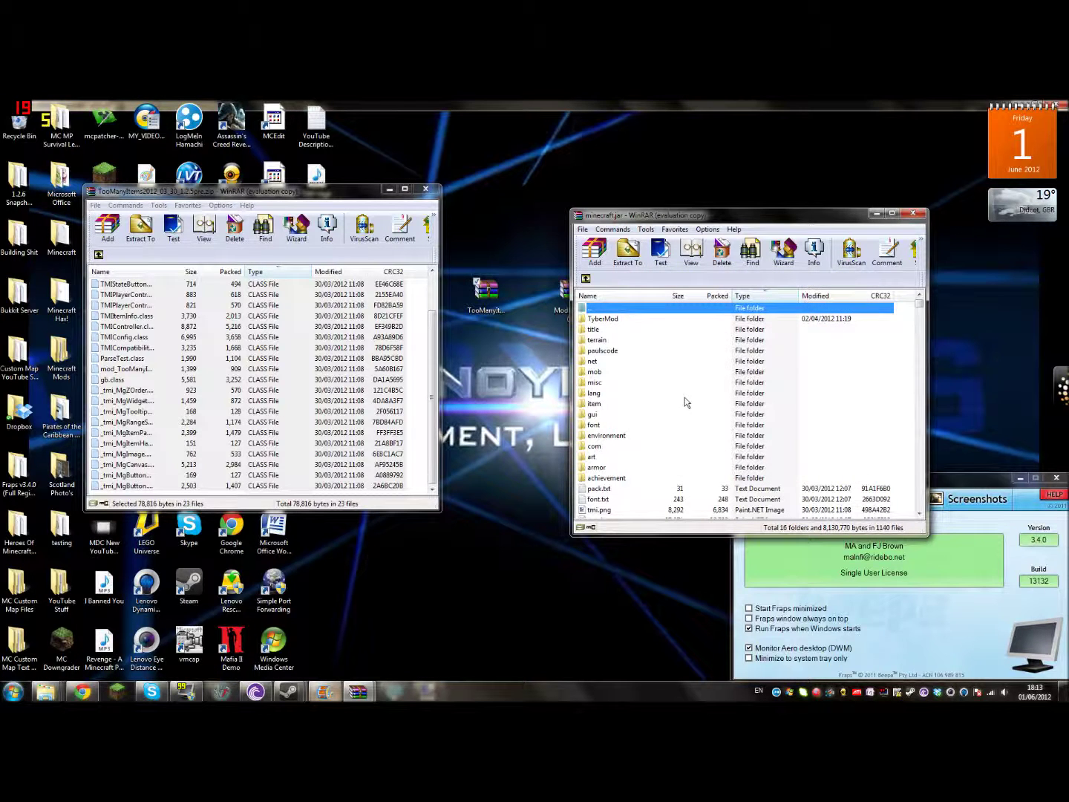
Close the TooManyItems archive and open ModLoader (1).zip beside minecraft.jar, dismissing the licence reminder.
left_click(424, 192)
left_click(563, 304)
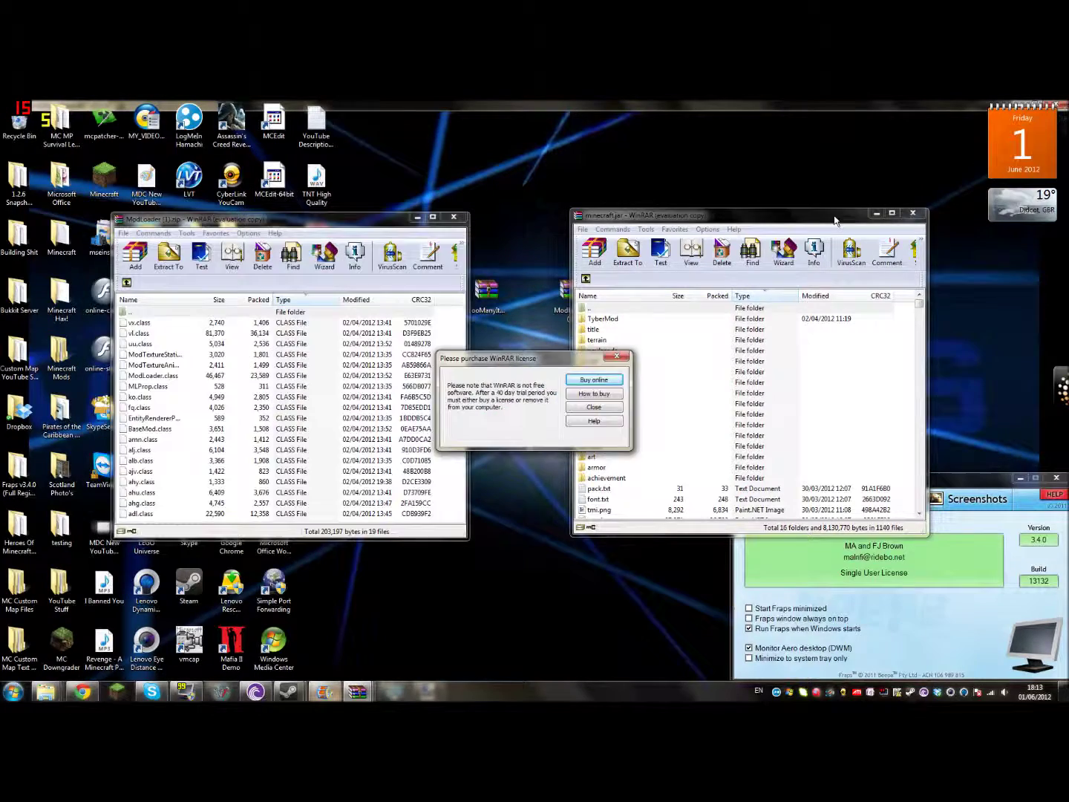
left_click_drag(833, 218, 834, 226)
left_click(594, 363)
left_click(615, 357)
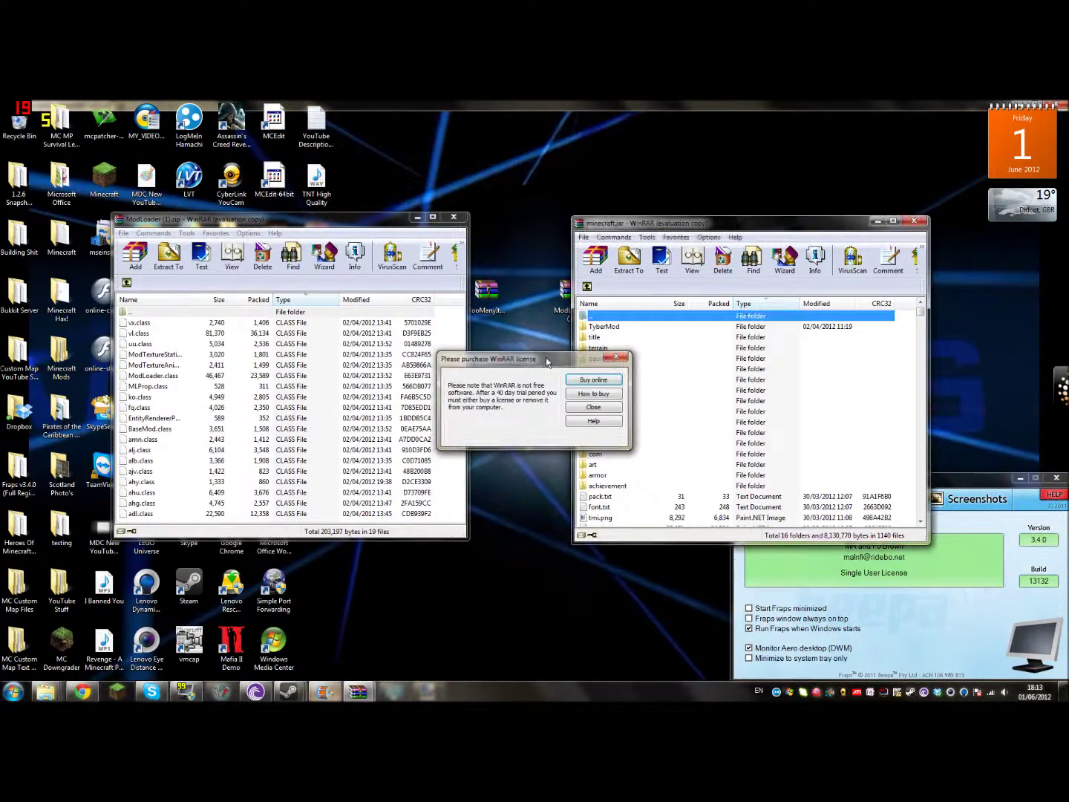
Add all class files of the ModLoader archive to minecraft.jar with the Add and replace files update mode.
left_click_drag(438, 325, 423, 518)
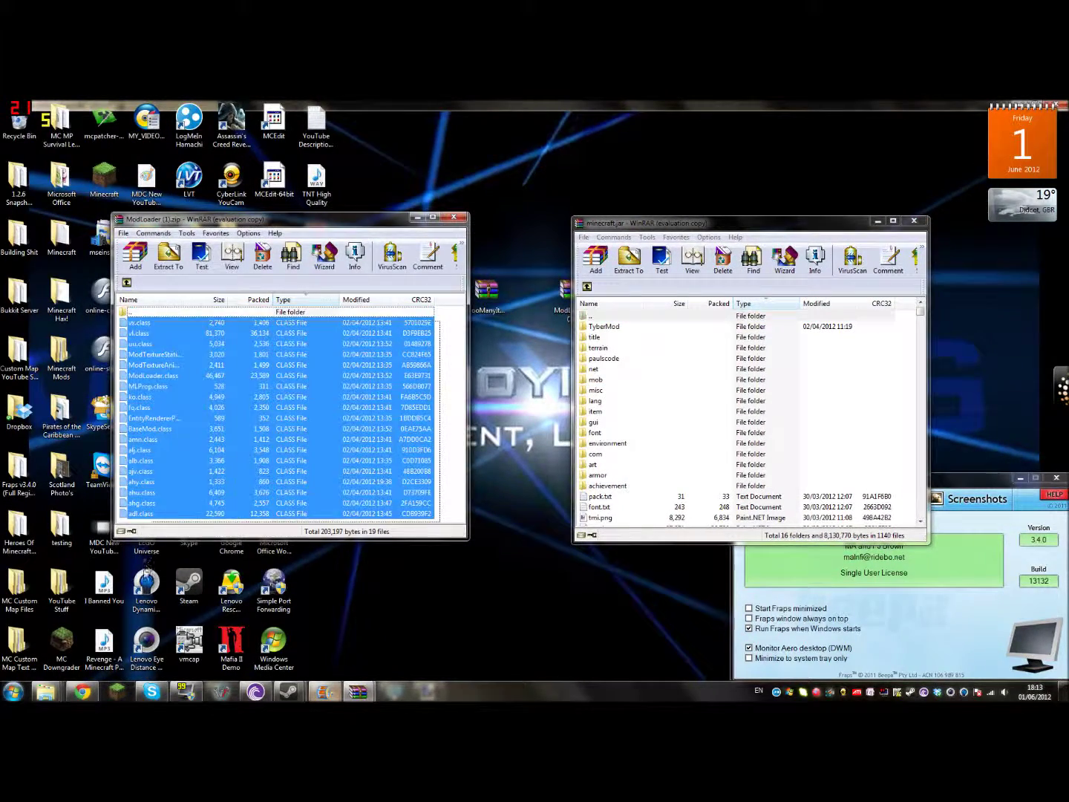
left_click_drag(916, 334, 902, 342)
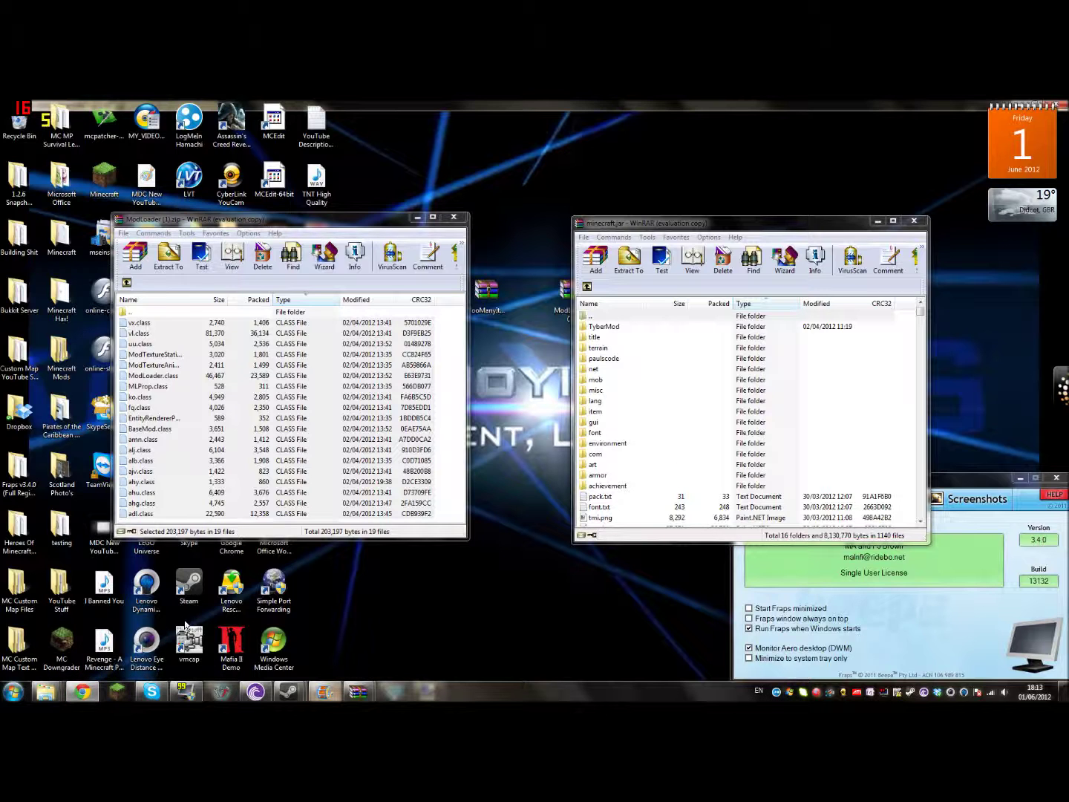
key("alt+Tab")
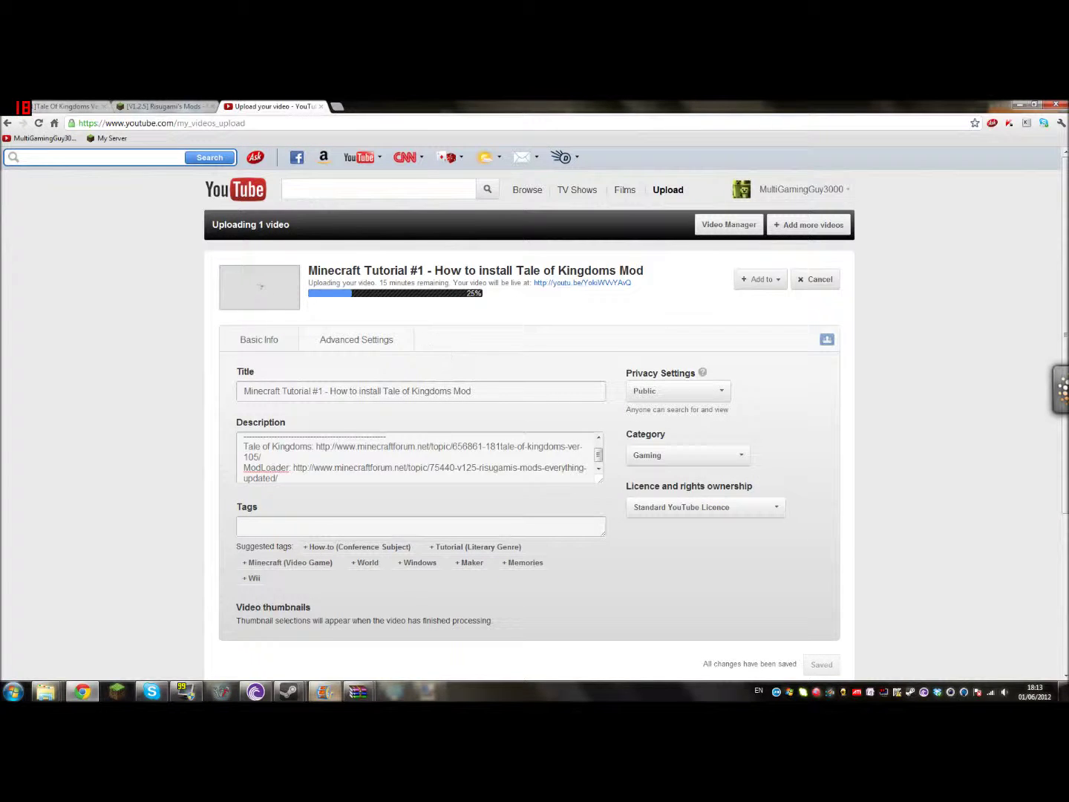
left_click(1028, 104)
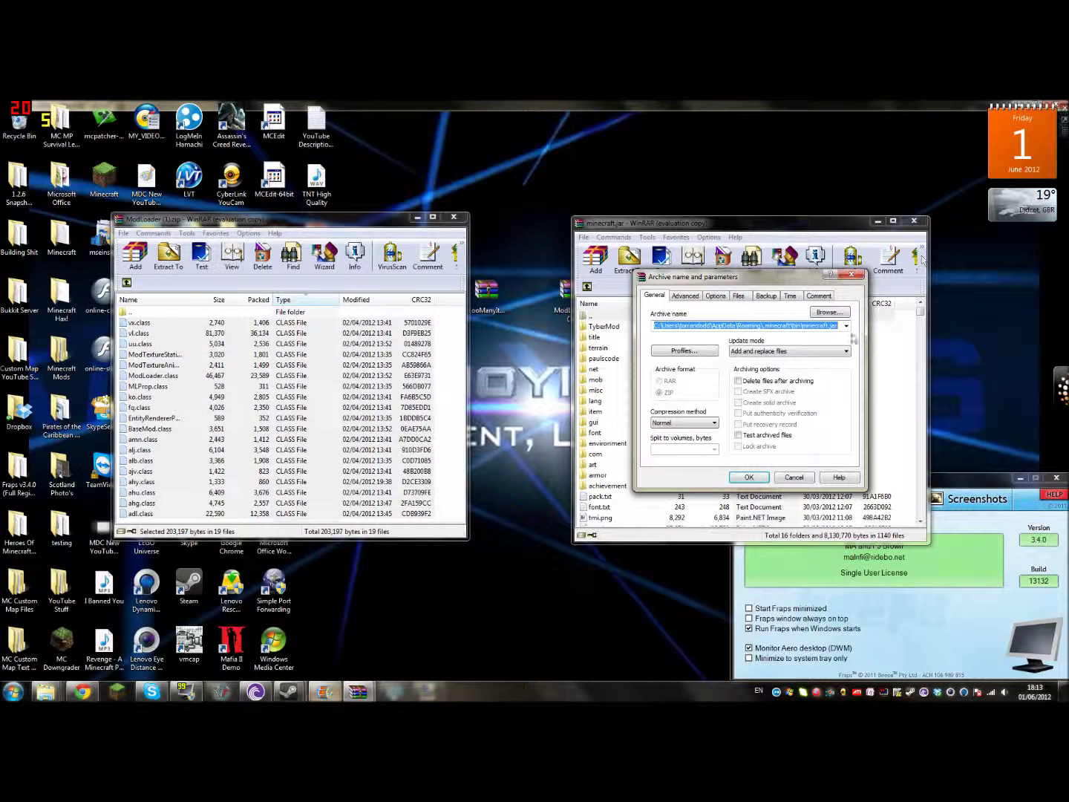
left_click(750, 480)
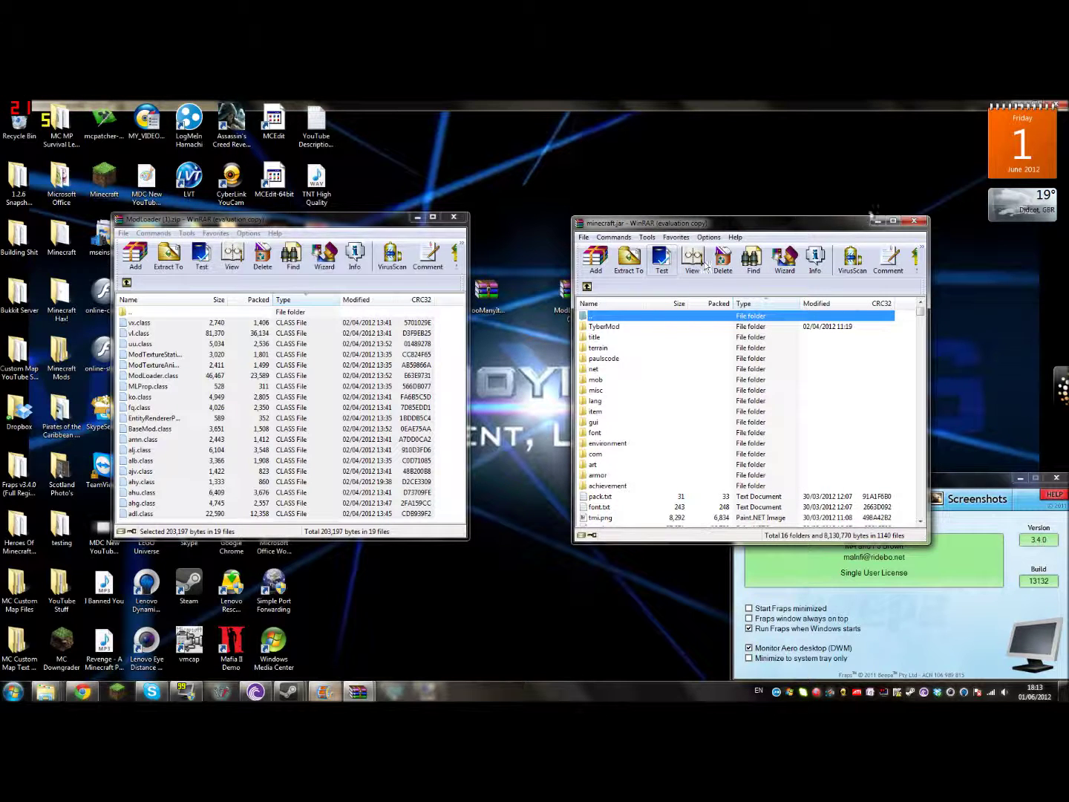
Close the ModLoader archive and open [1.2.4]ReiMinimap_v3.0_04.zip from the desktop, dismissing the licence reminder.
left_click(456, 219)
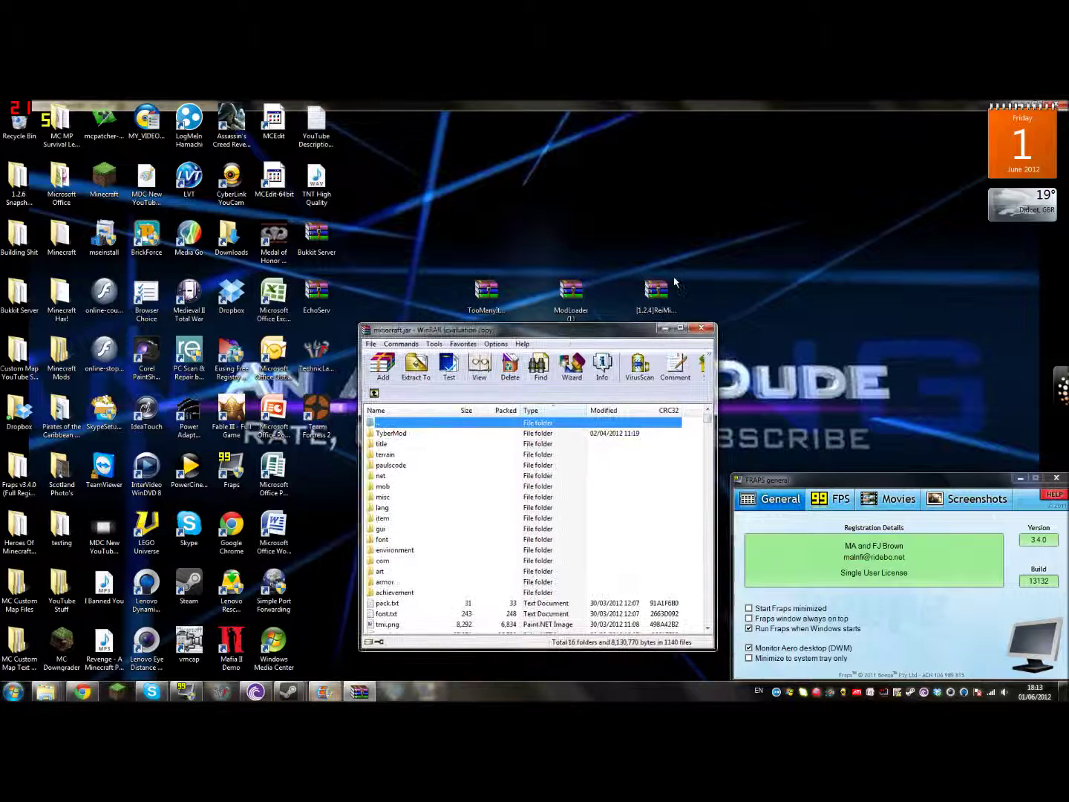
left_click(656, 291)
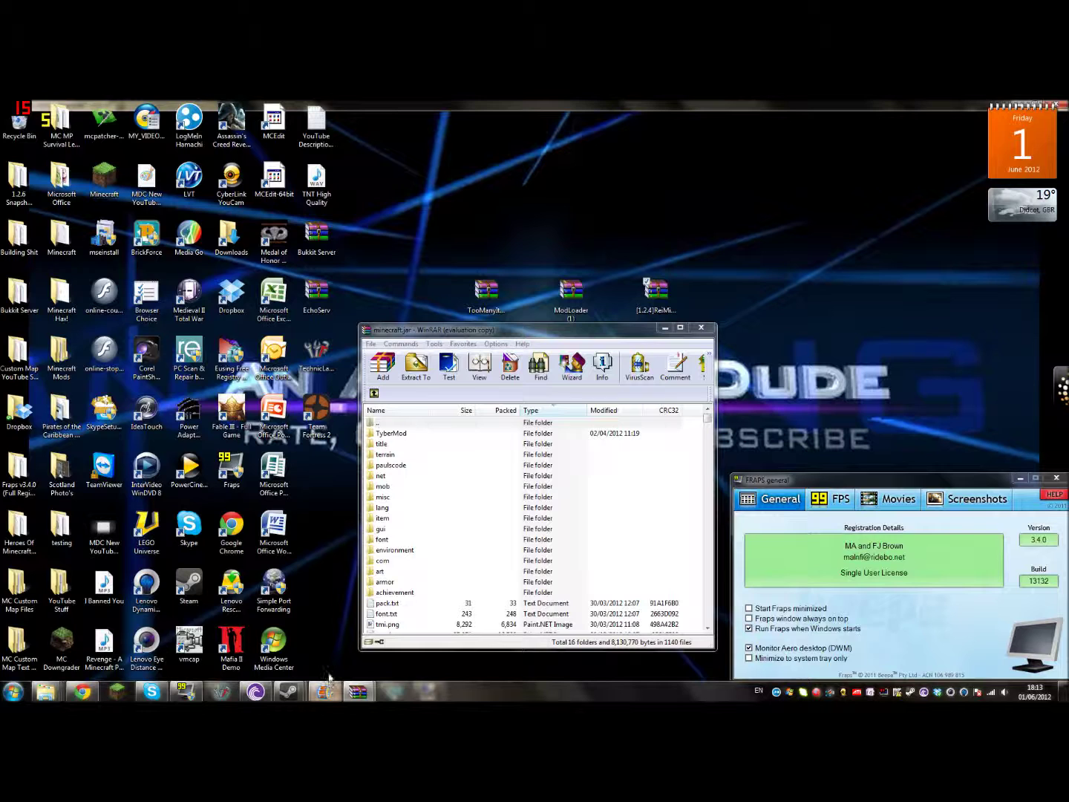
mouse_move(358, 691)
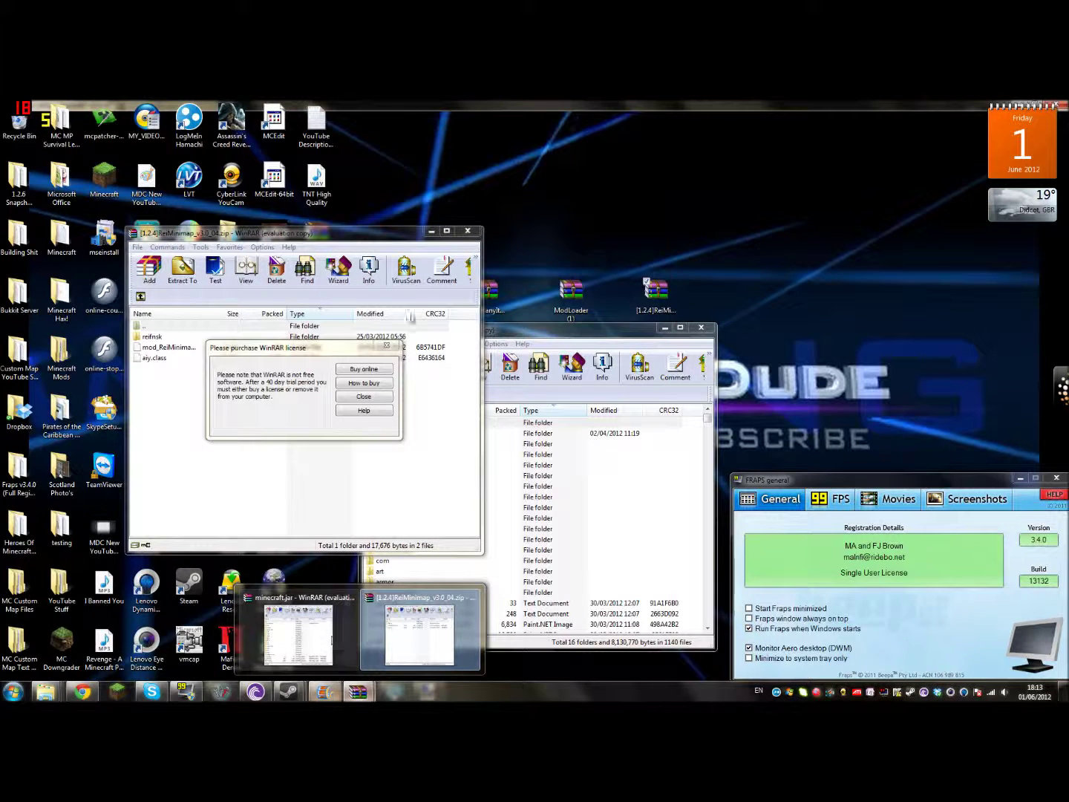
left_click(389, 347)
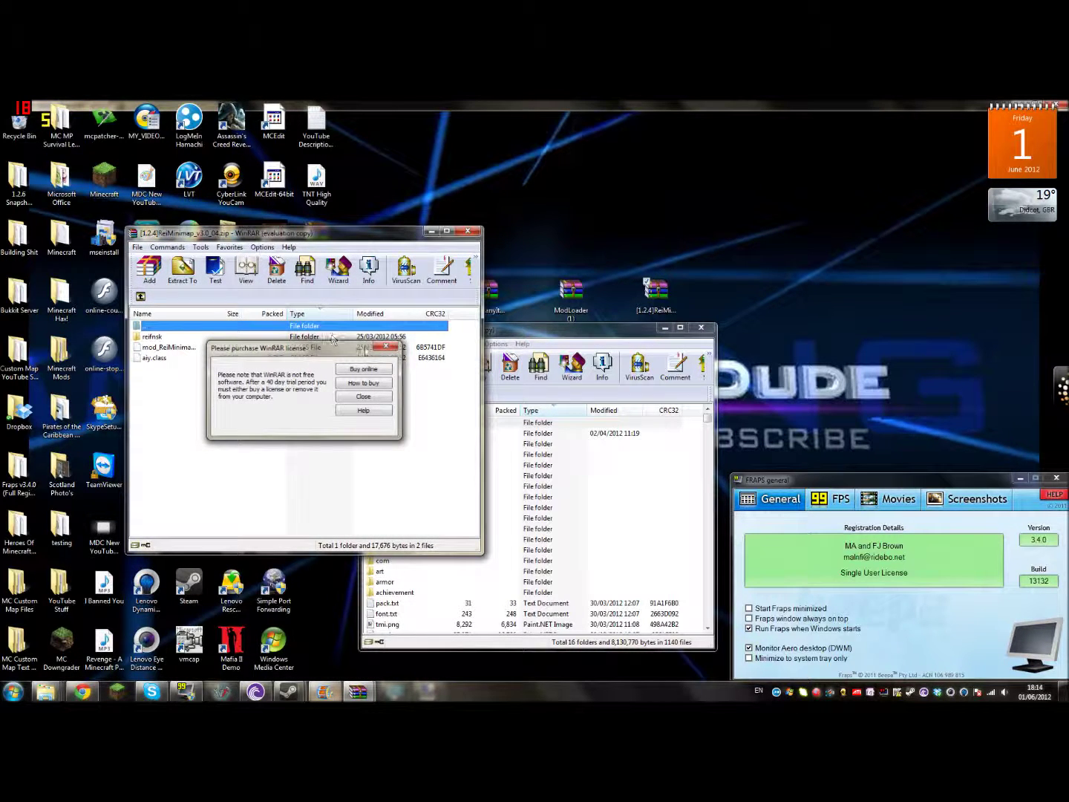
Place the ReiMinimap archive clear of minecraft.jar and add its reifnsk folder and both class files to the jar.
left_click_drag(386, 235, 300, 166)
left_click_drag(184, 310, 660, 481)
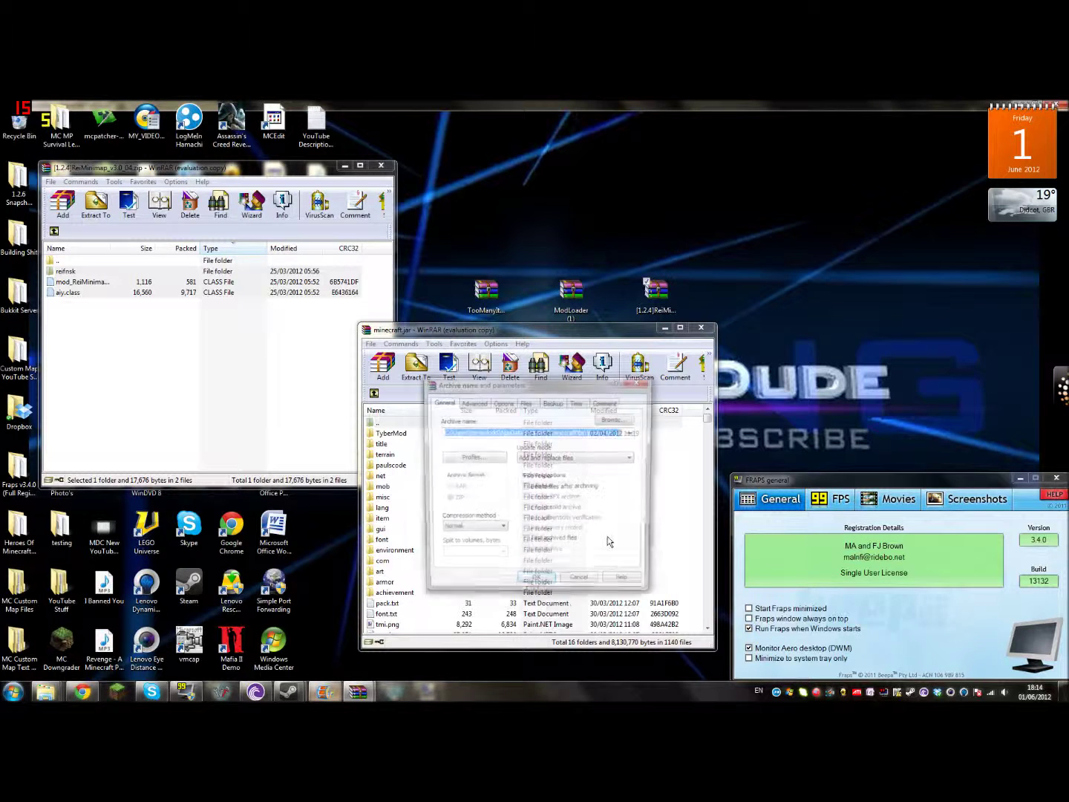
left_click(536, 583)
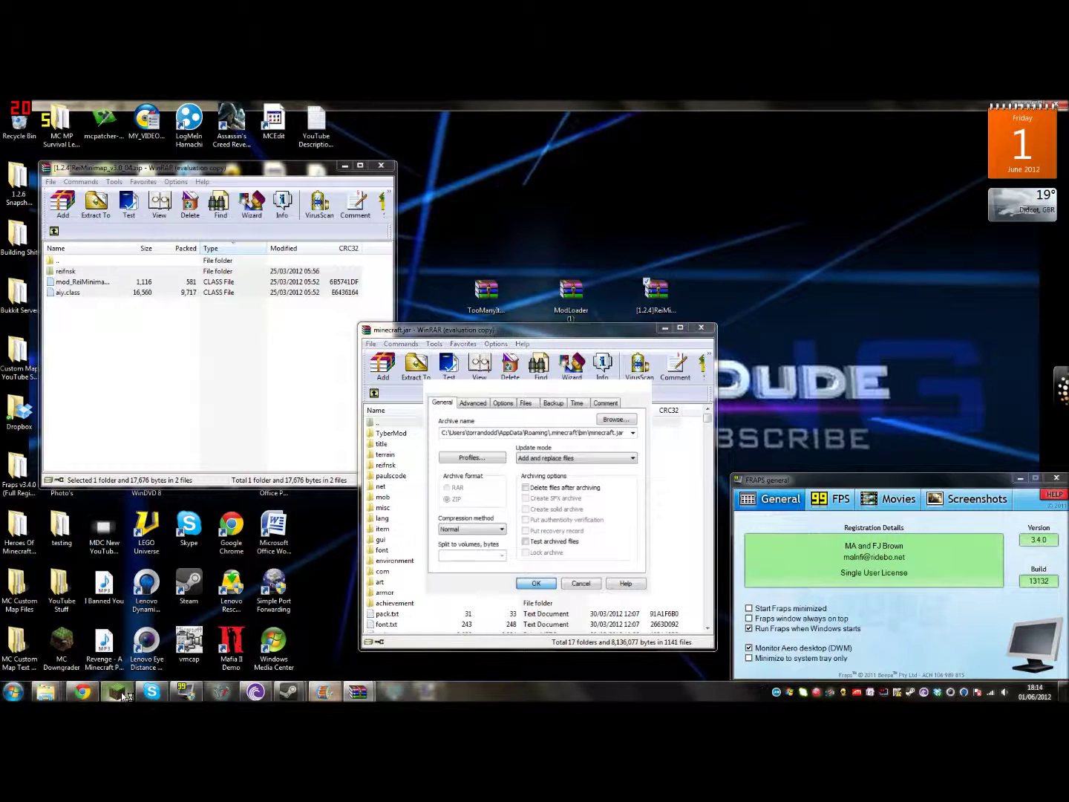
Start Minecraft with the saved login and load the singleplayer world Creative 1.
mouse_move(147, 696)
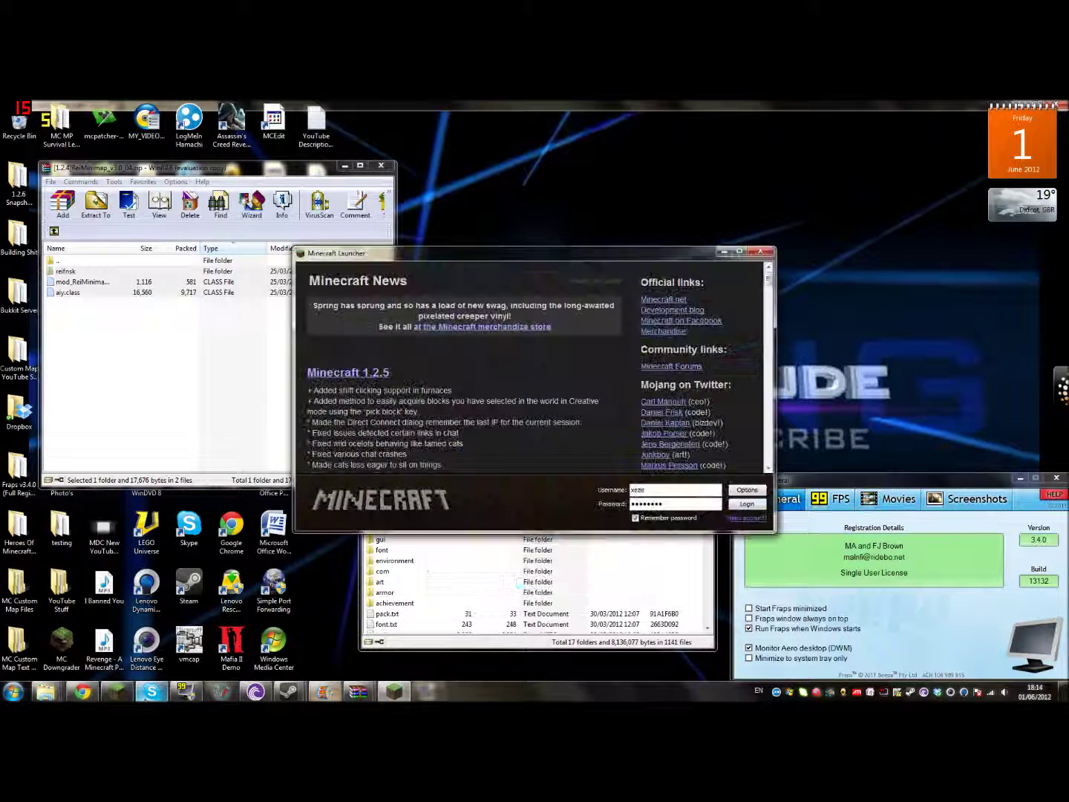
left_click(745, 504)
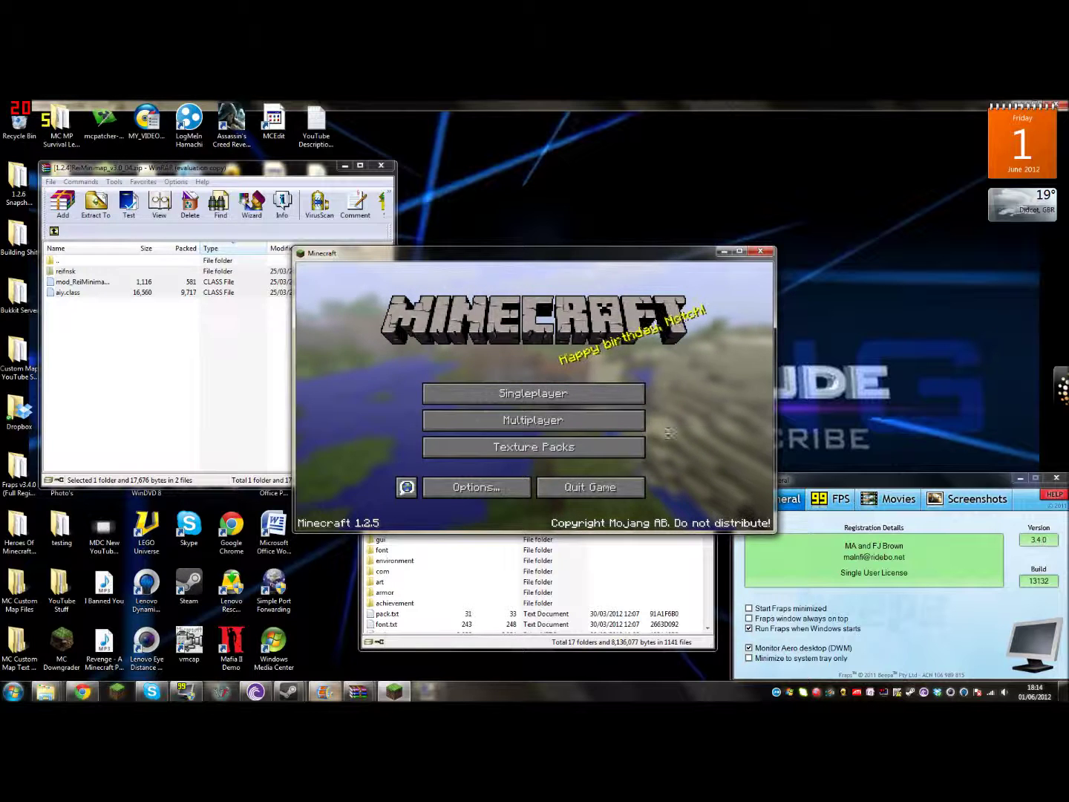
left_click(597, 387)
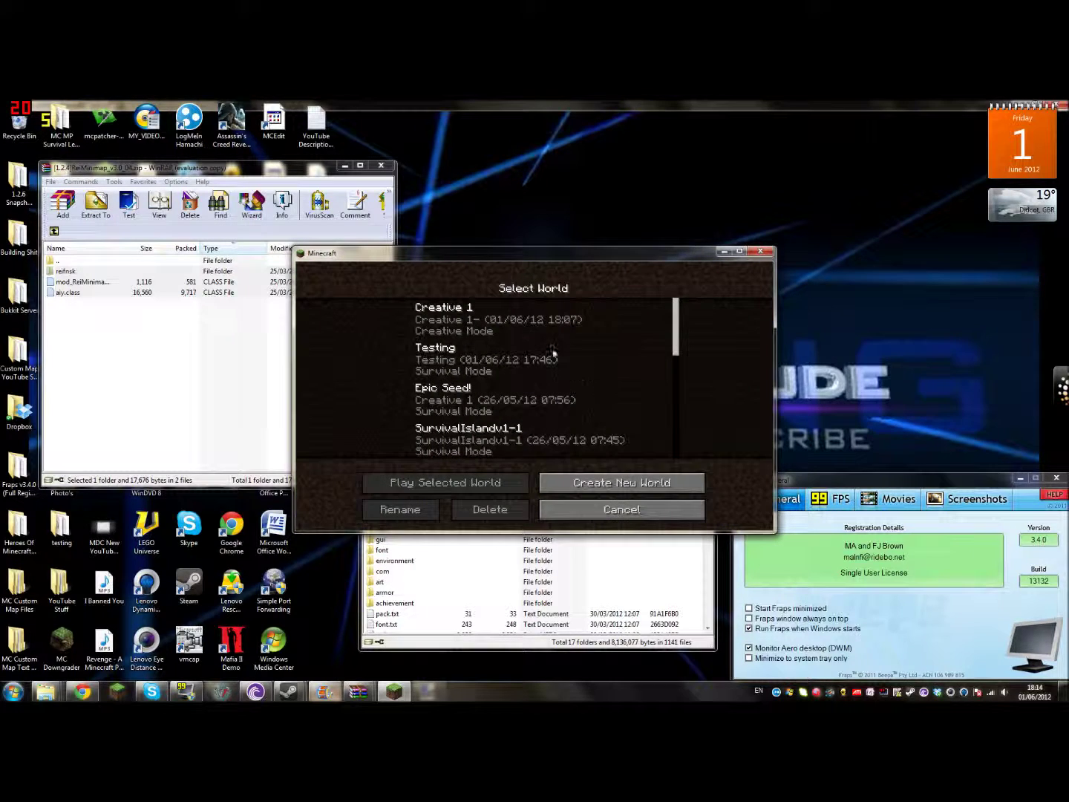
double_click(490, 326)
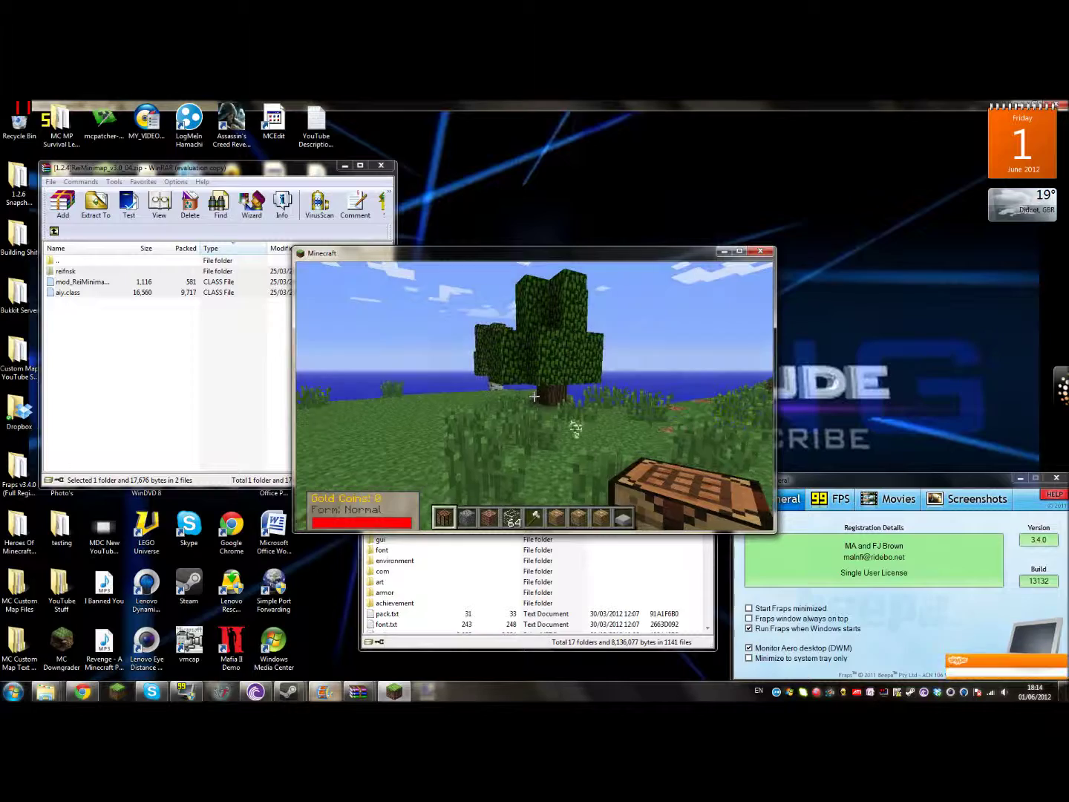
Walk through the world and open the Rei's Minimap settings menu.
key("w")
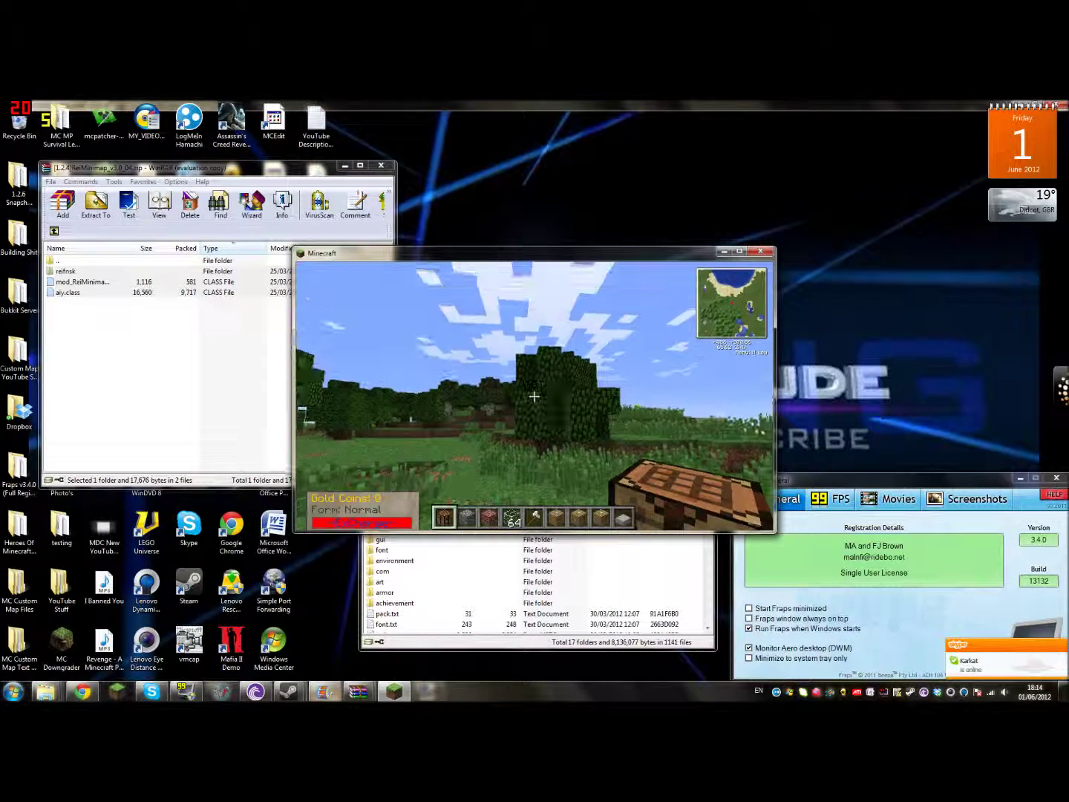
key("m")
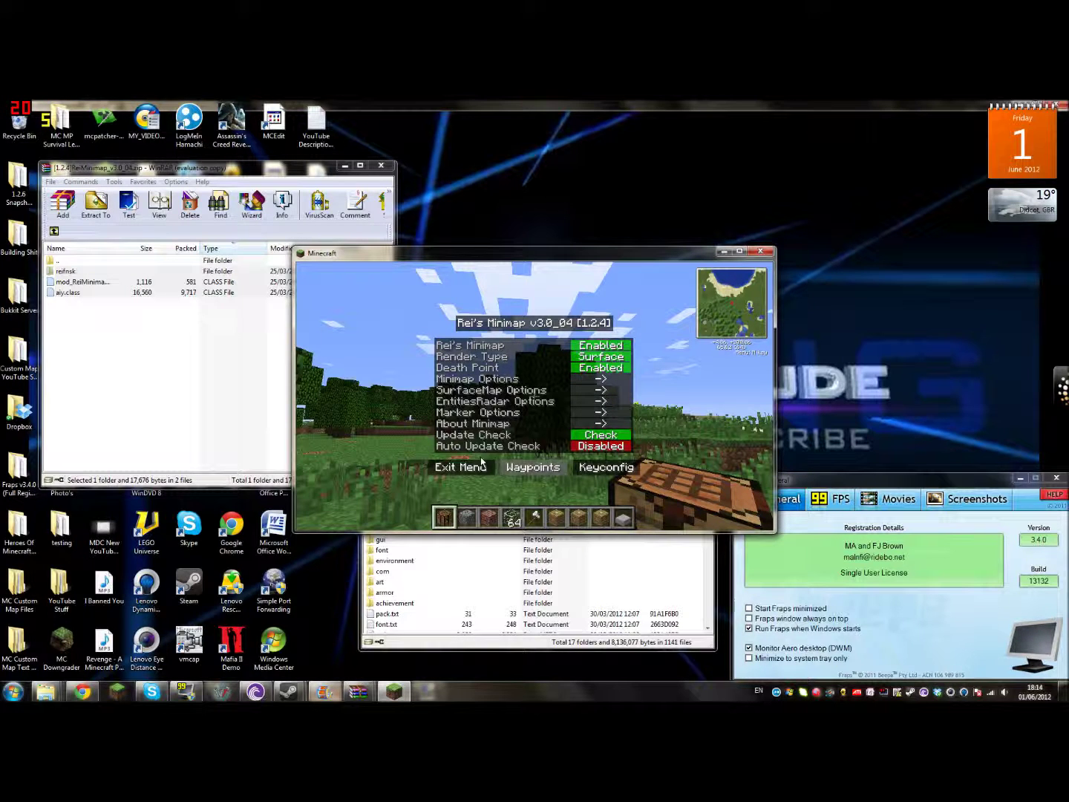
Check the SurfaceMap options, set the minimap's Map Shape to Round in the Minimap Options, and return to the game.
left_click(585, 391)
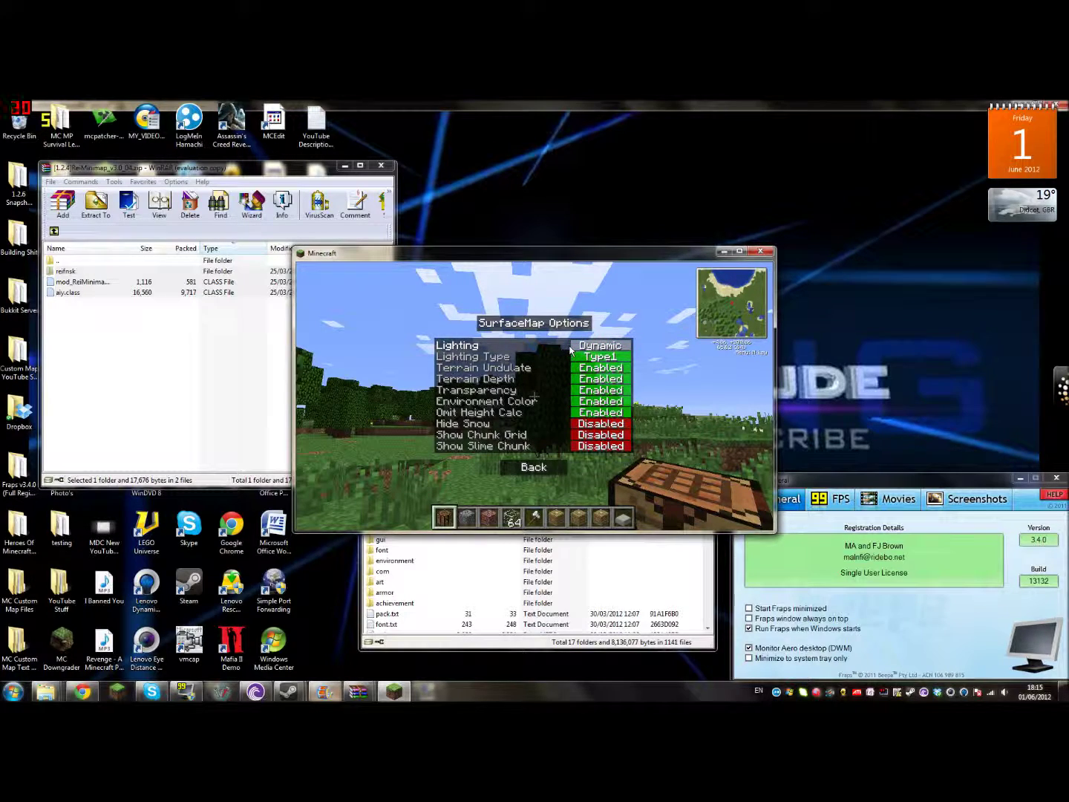
left_click(560, 468)
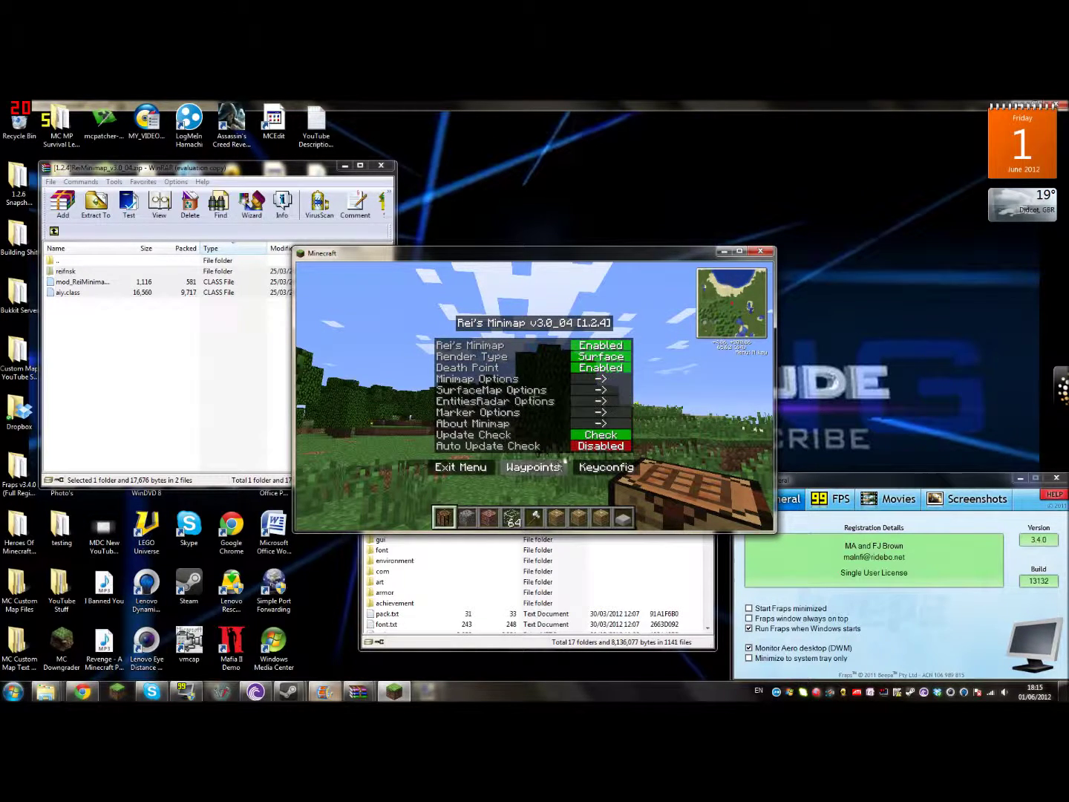
left_click(592, 382)
left_click(598, 309)
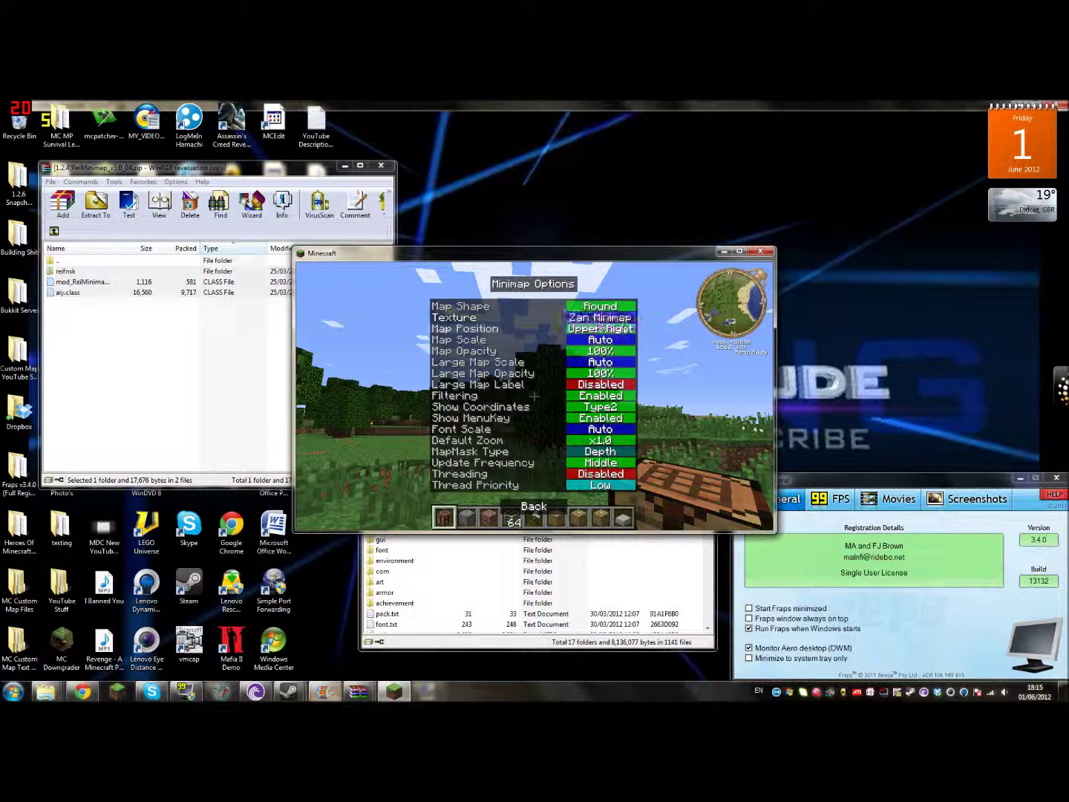
key("Escape")
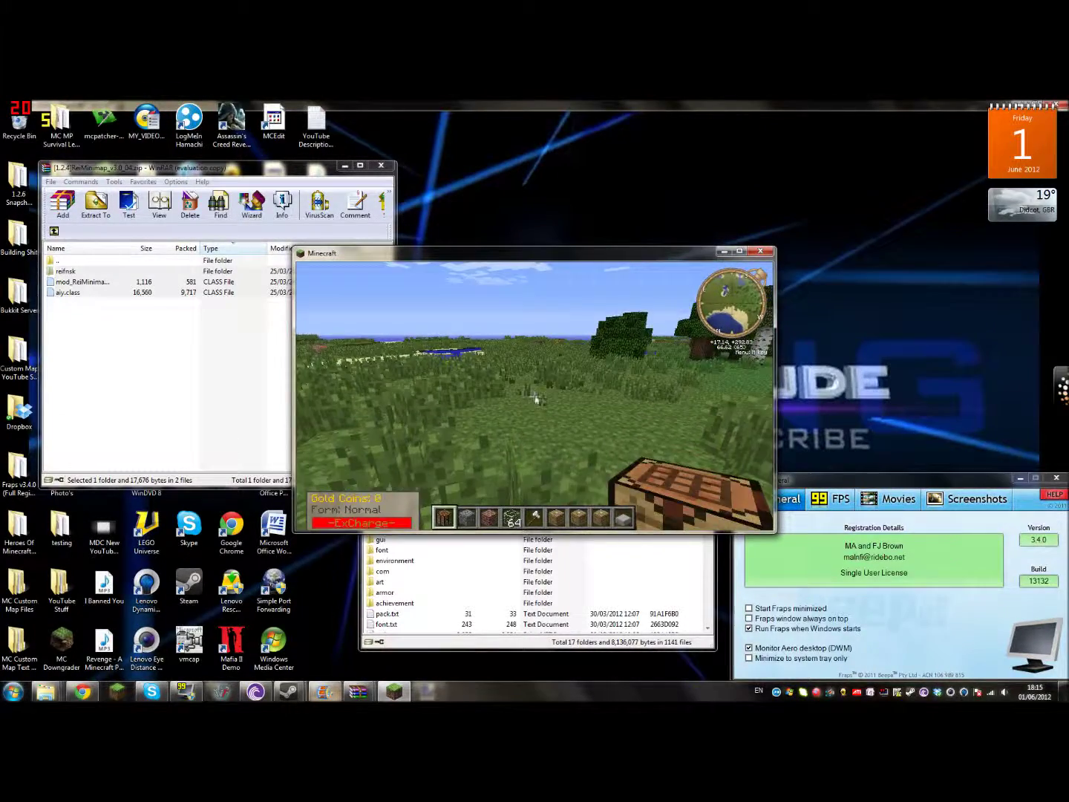
Pause and resume the game, and open the Excalibur mod's screen with its form and aura choices.
key("Escape")
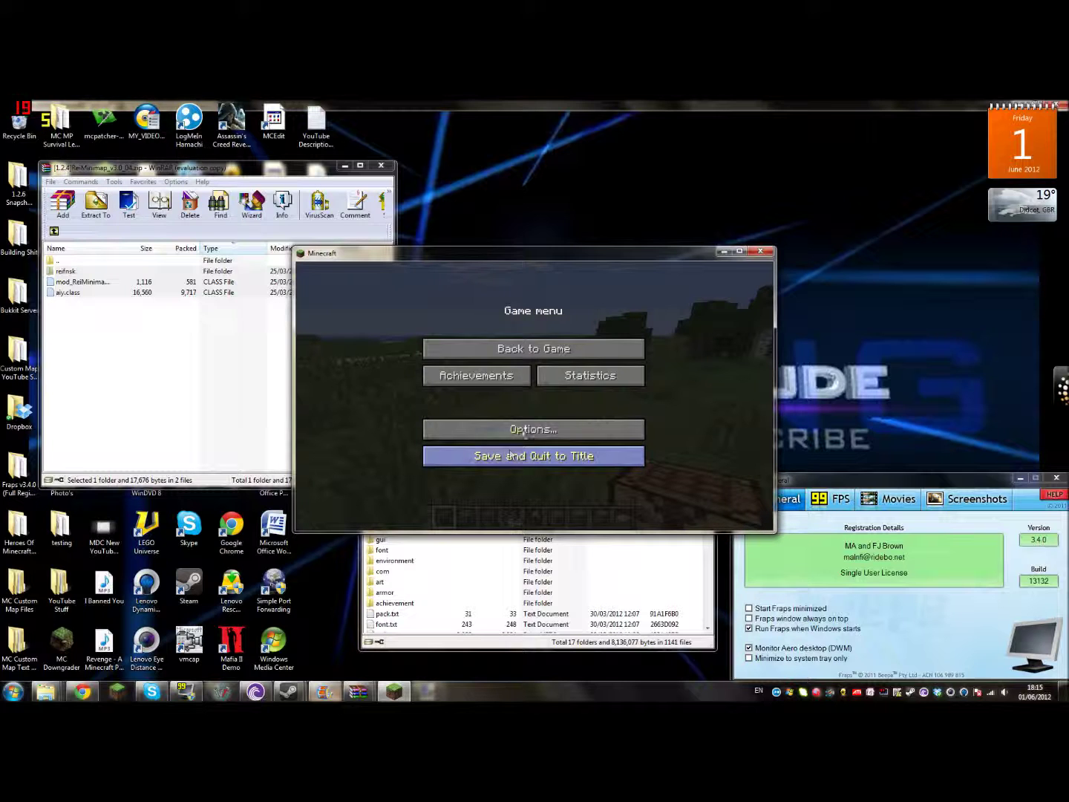
left_click(535, 349)
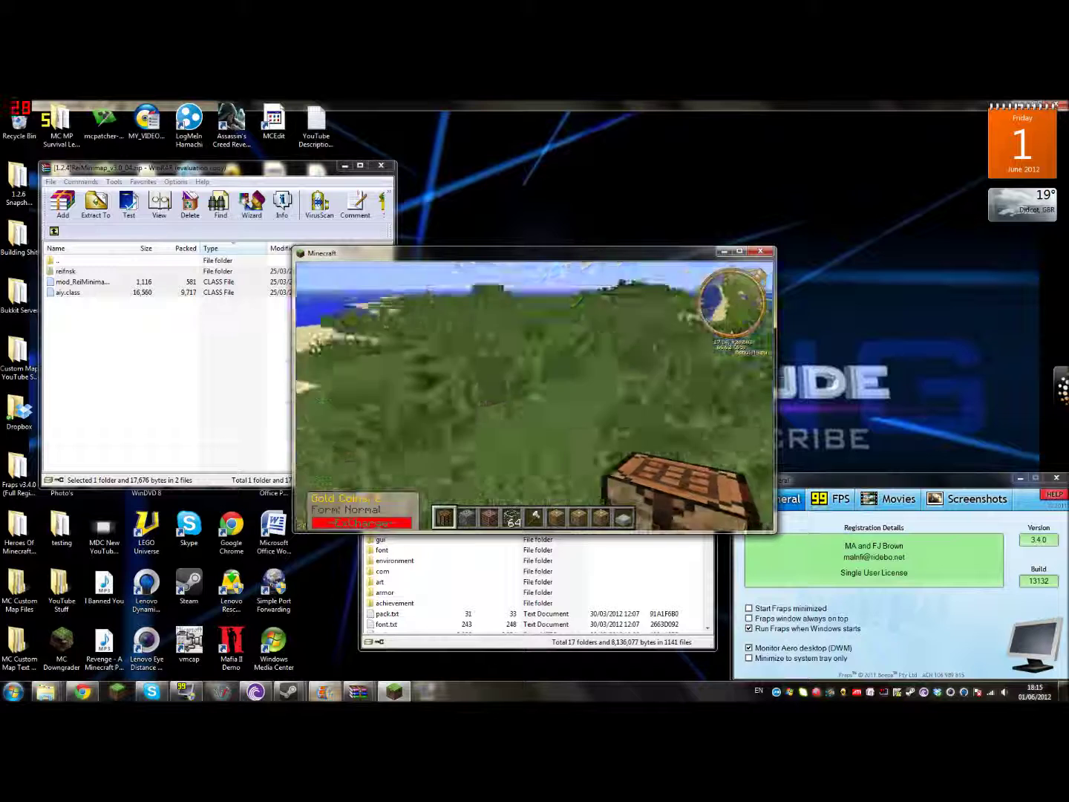
key("x")
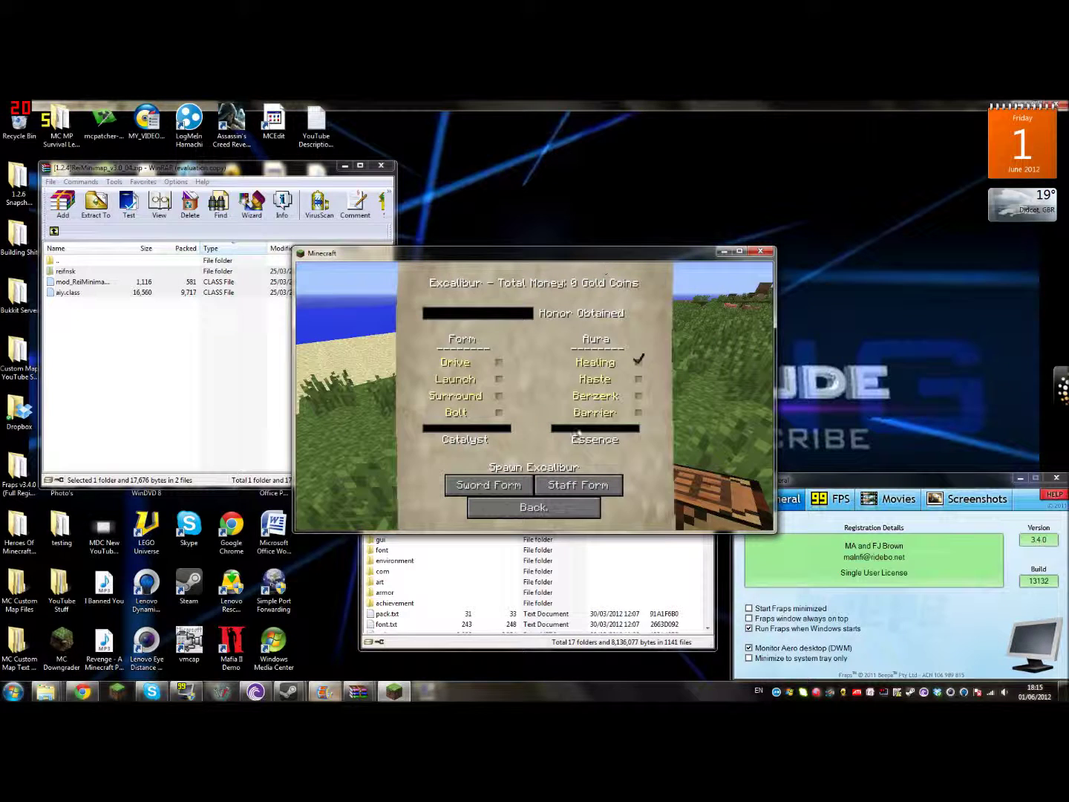